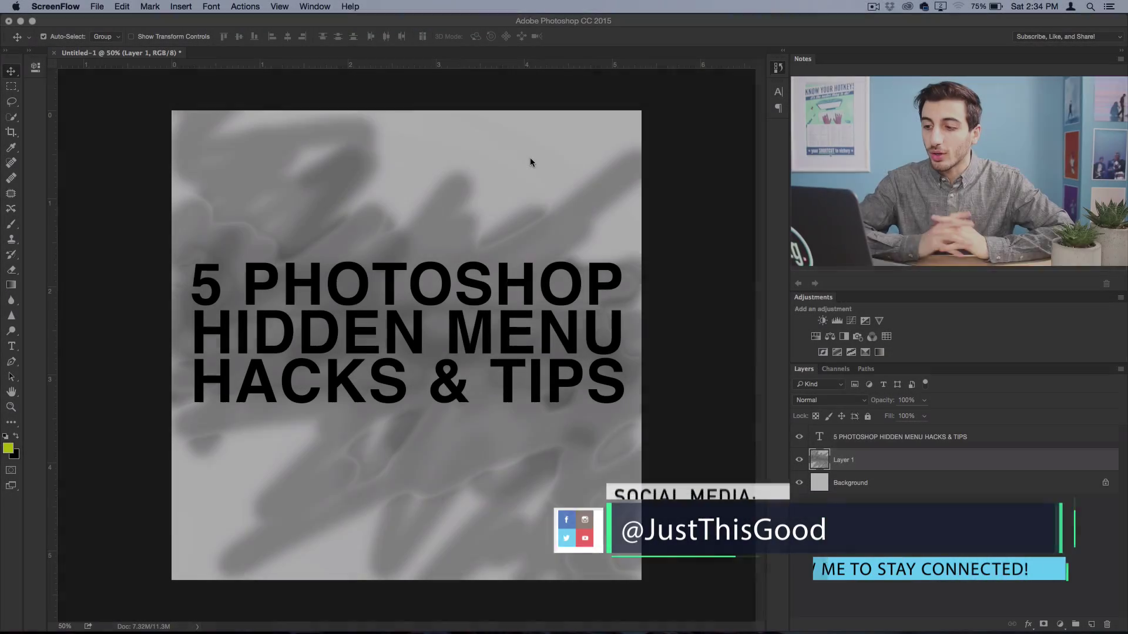
Step: Activate Photoshop so the History list ending in brush strokes and Desaturate is visible
click(704, 128)
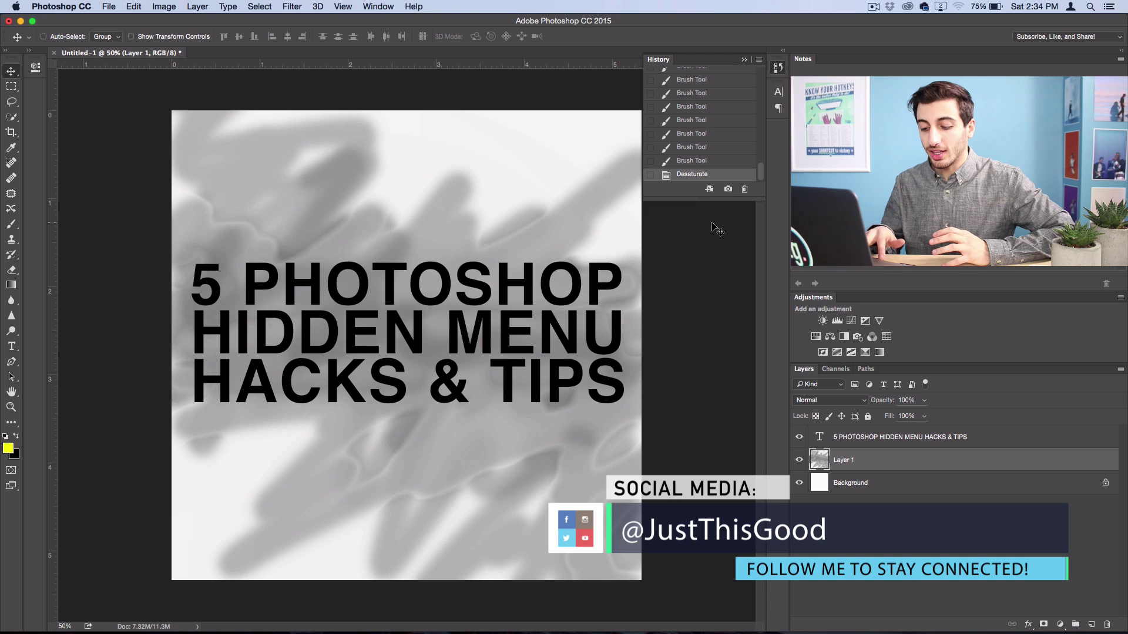
Step: Open Preferences from the Photoshop CC menu and go to the Interface page
click(61, 6)
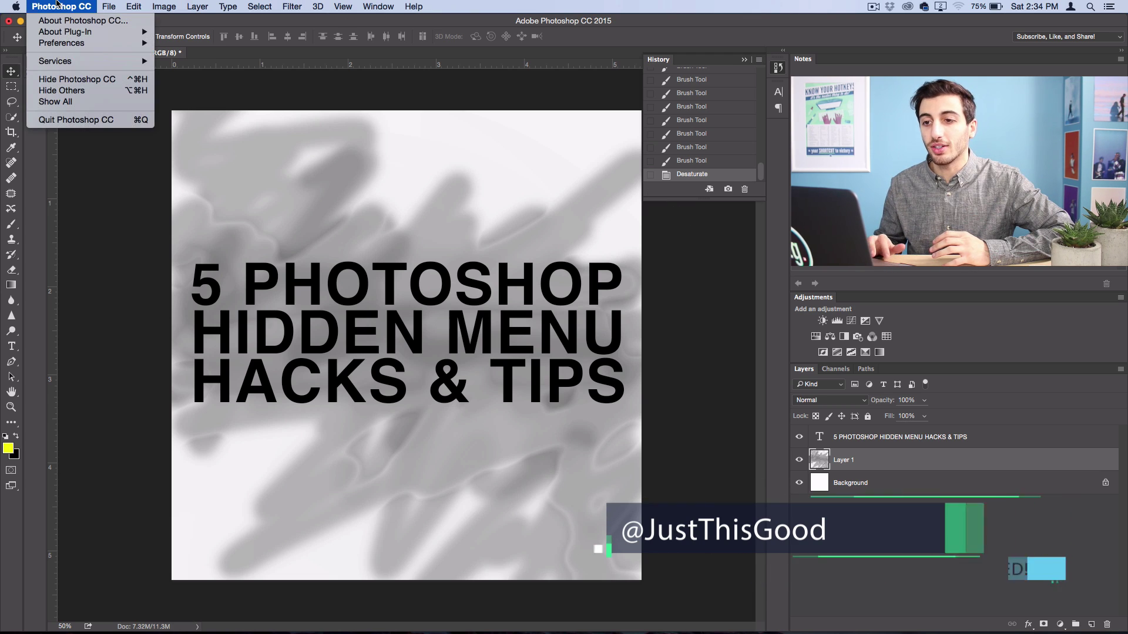
mouse_move(67, 45)
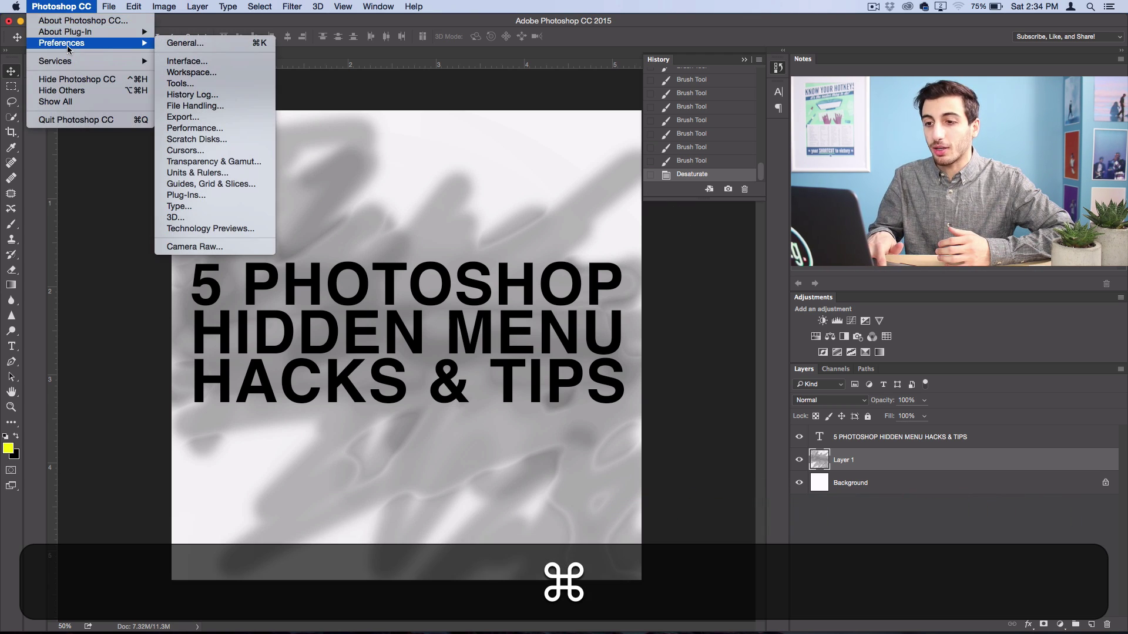
key(super+k)
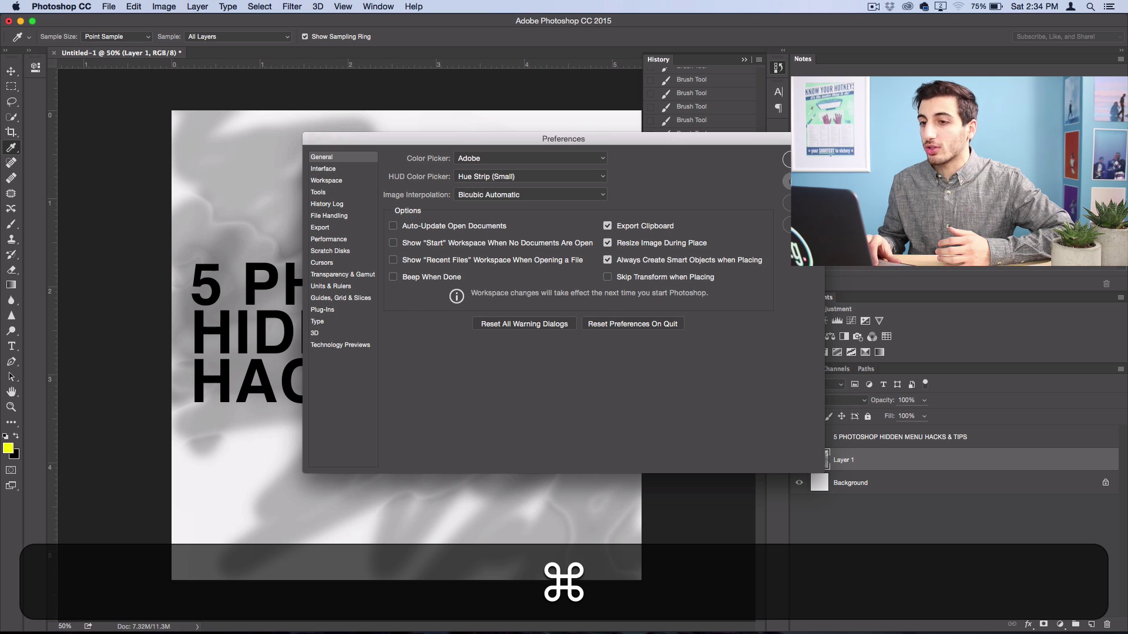
click(788, 181)
click(61, 7)
mouse_move(70, 44)
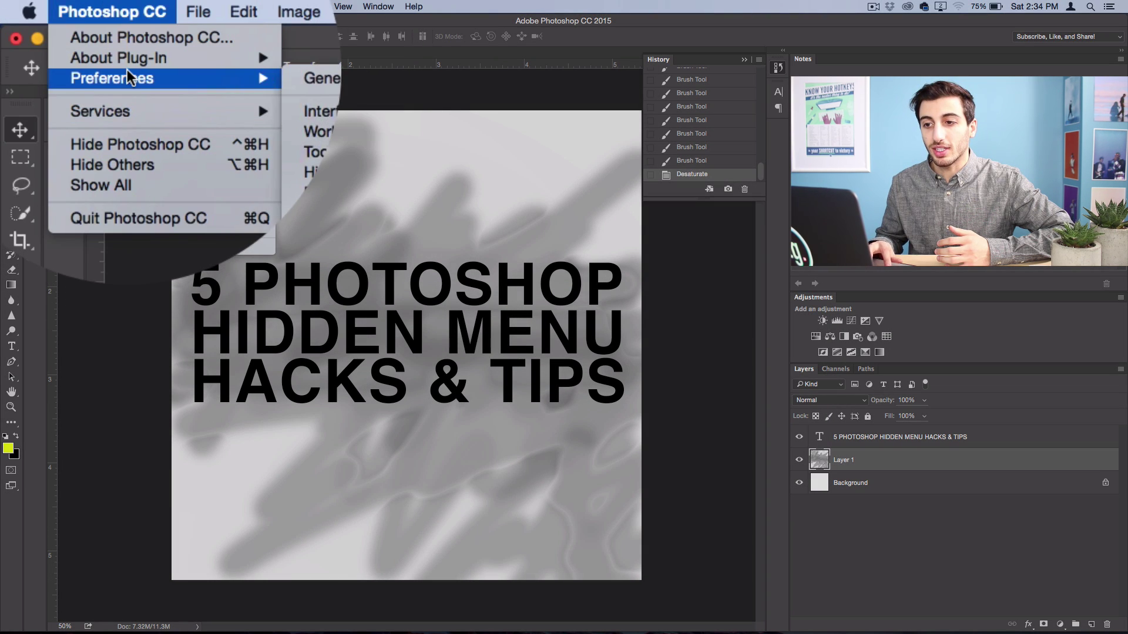
click(215, 41)
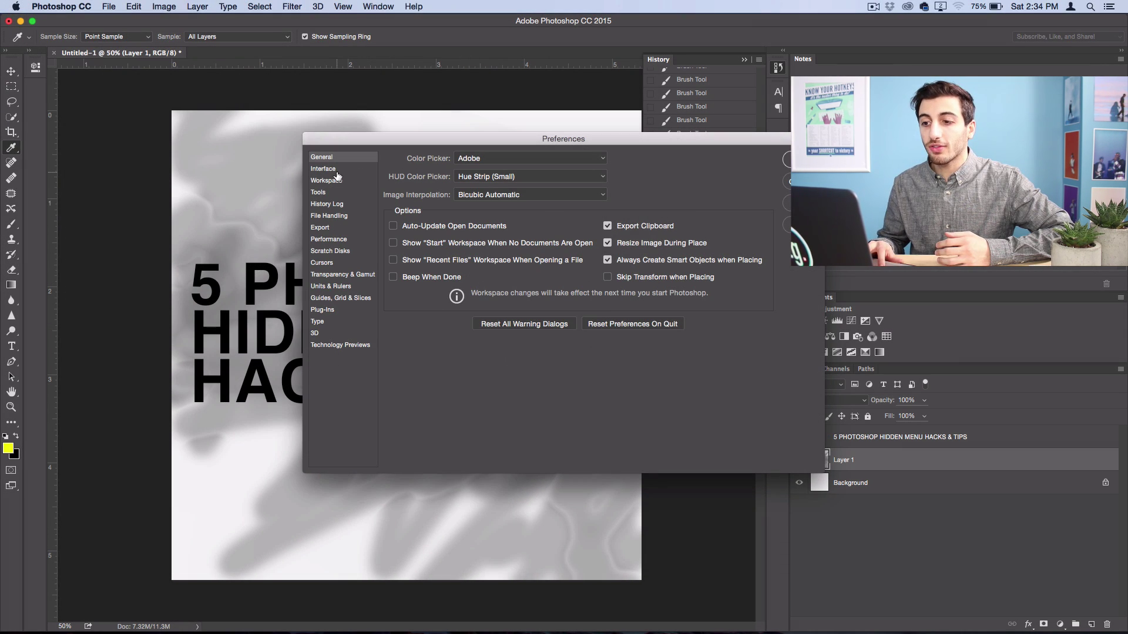
click(324, 169)
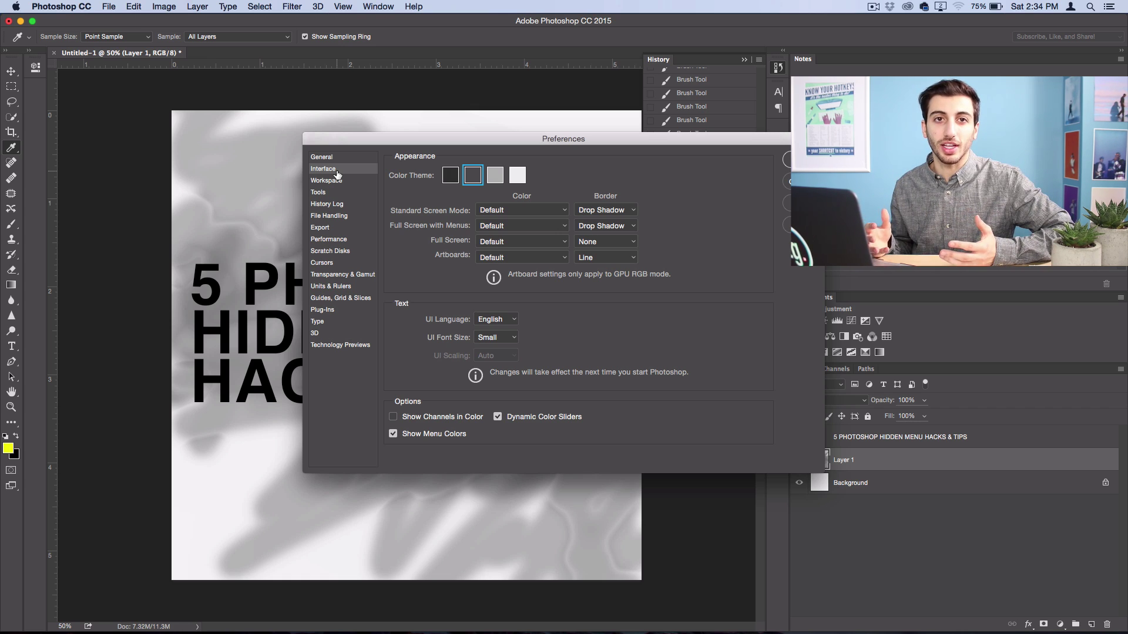
Step: Preview the darkest, lighter grey and lightest colour themes, then restore the original dark grey theme
drag(461, 141, 343, 244)
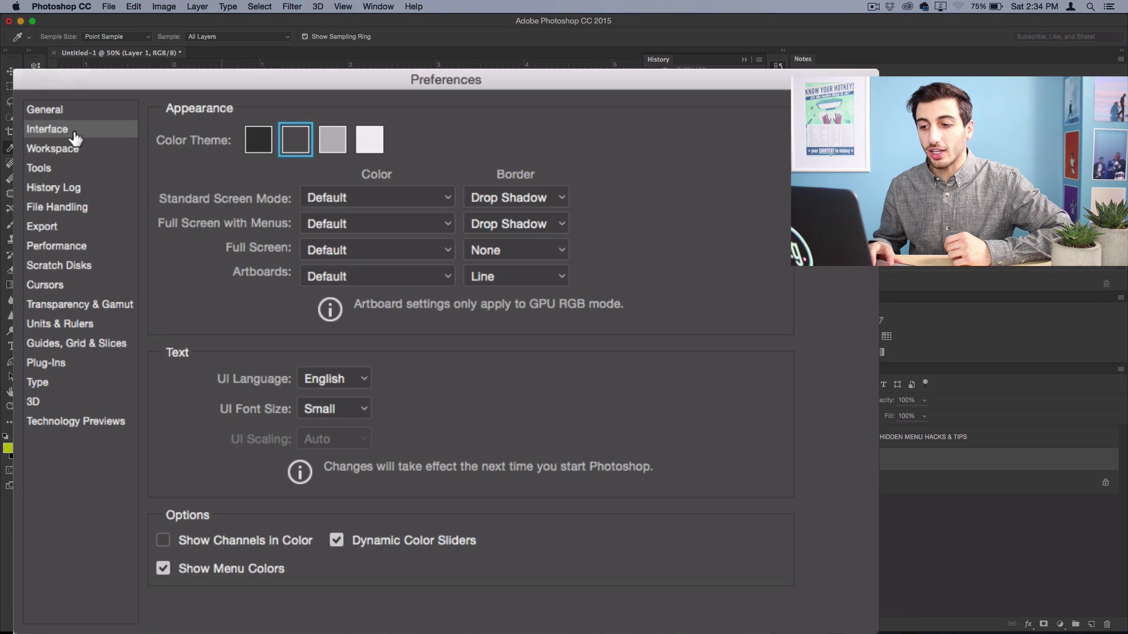
click(256, 145)
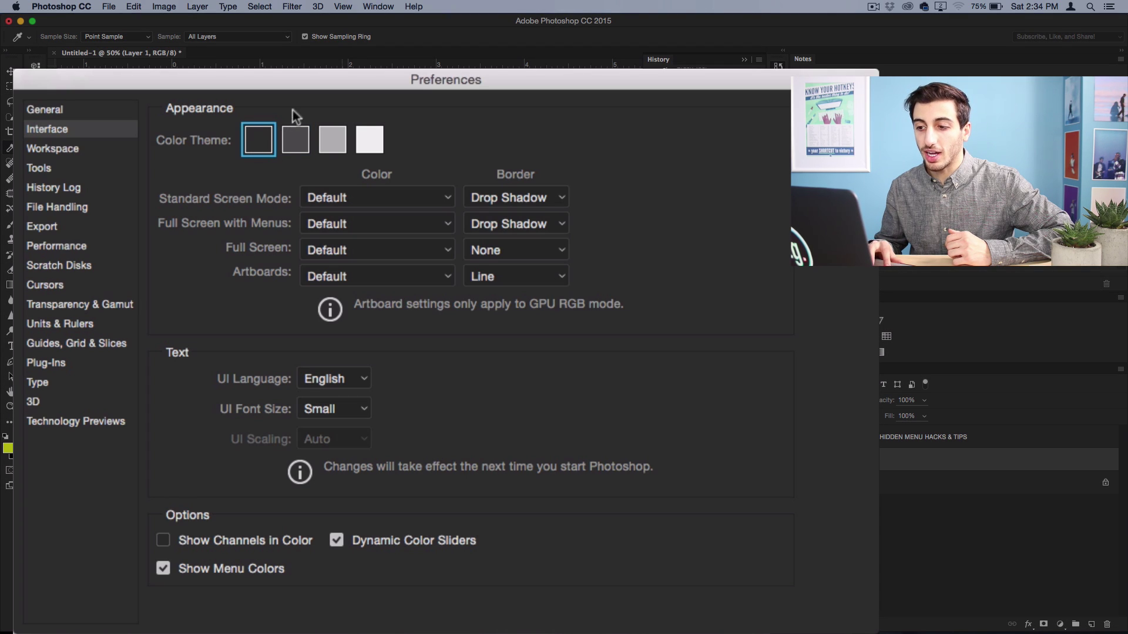
click(340, 141)
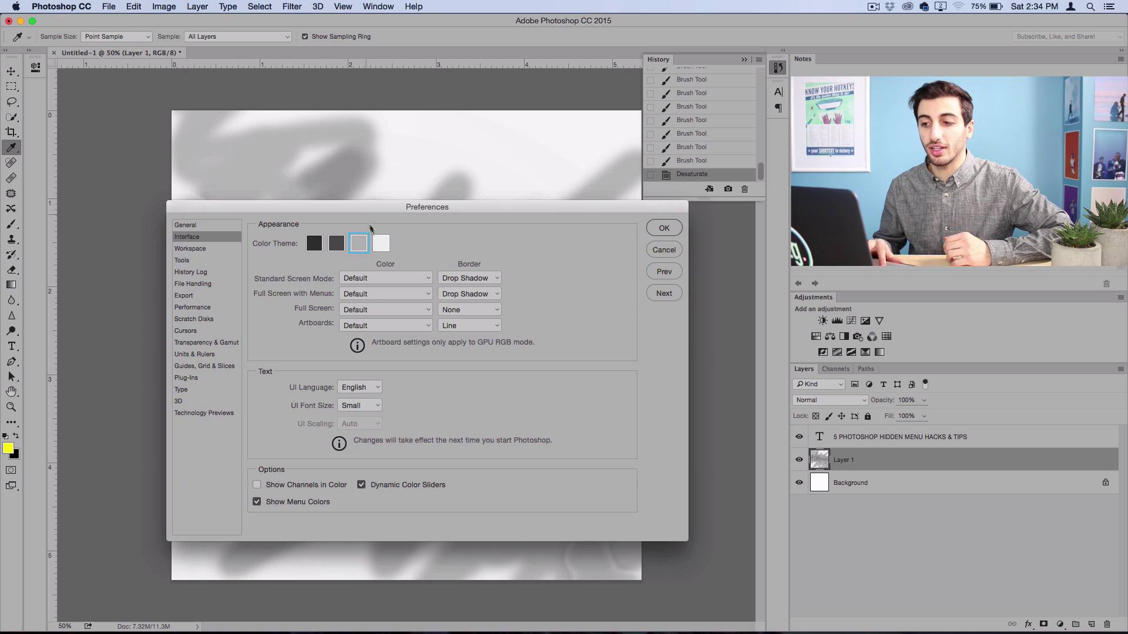
click(380, 243)
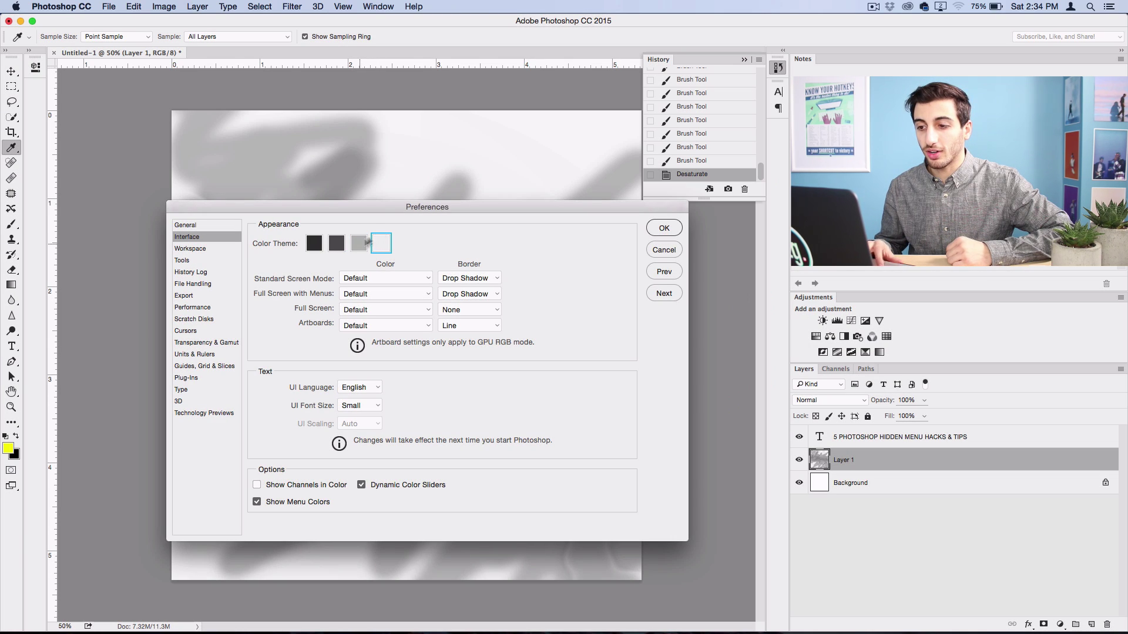
click(337, 242)
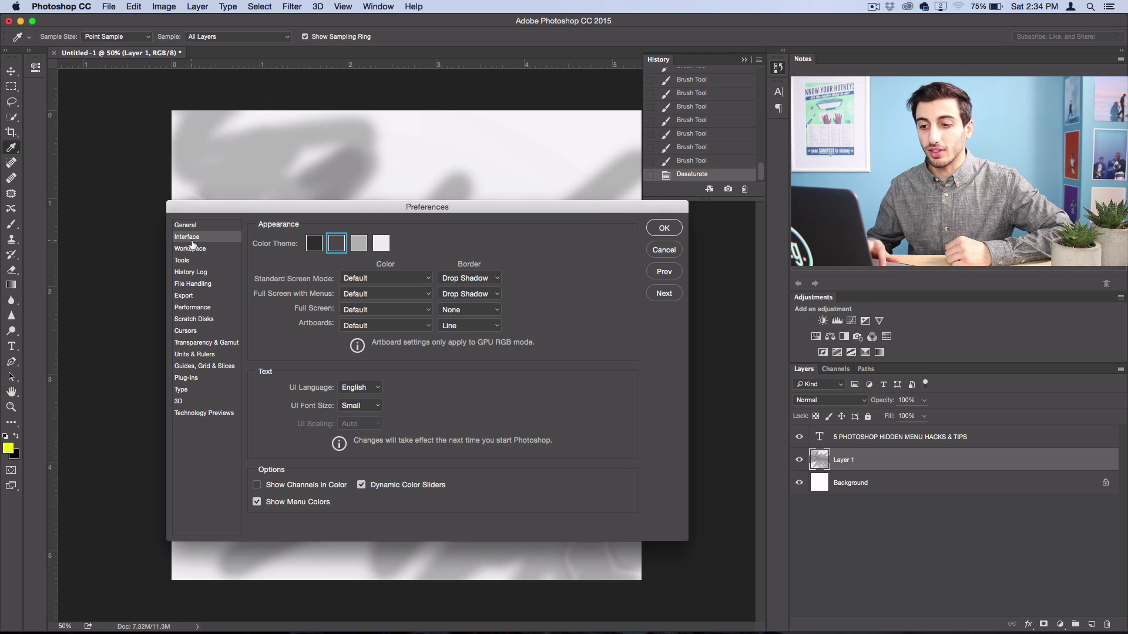
click(193, 307)
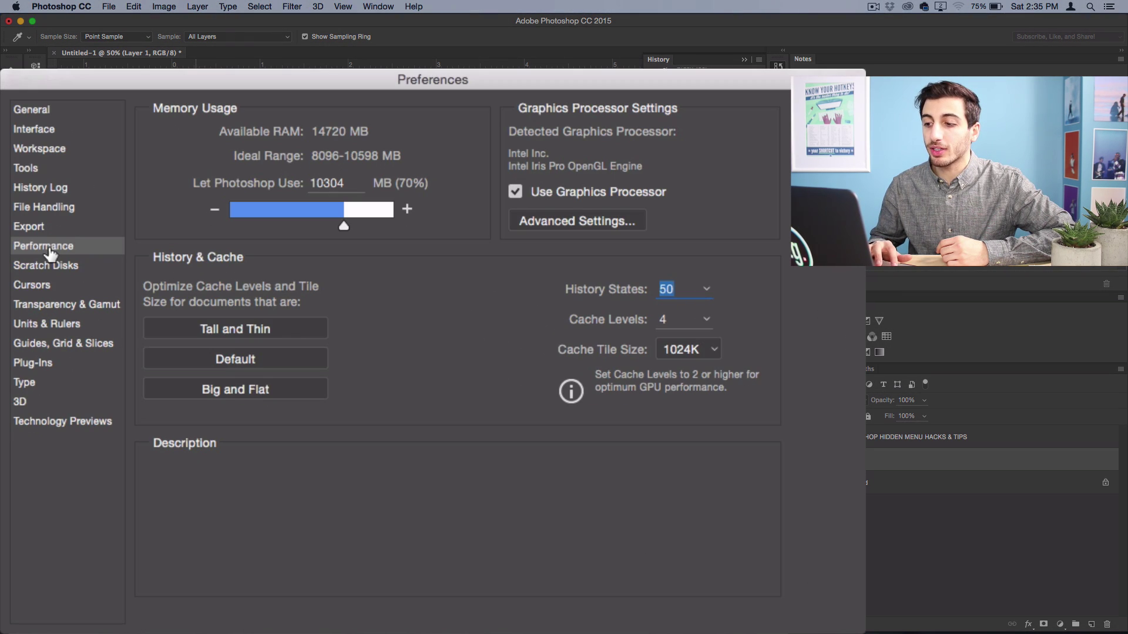
Step: Read the History States description and close Preferences with History States left at 50
mouse_move(594, 294)
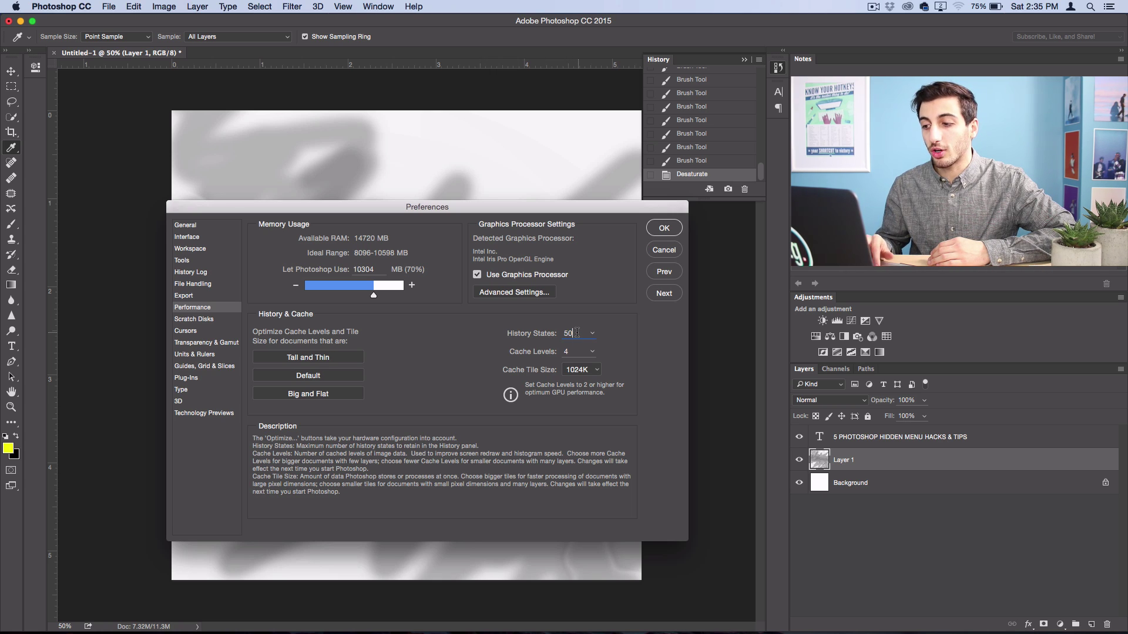
click(662, 230)
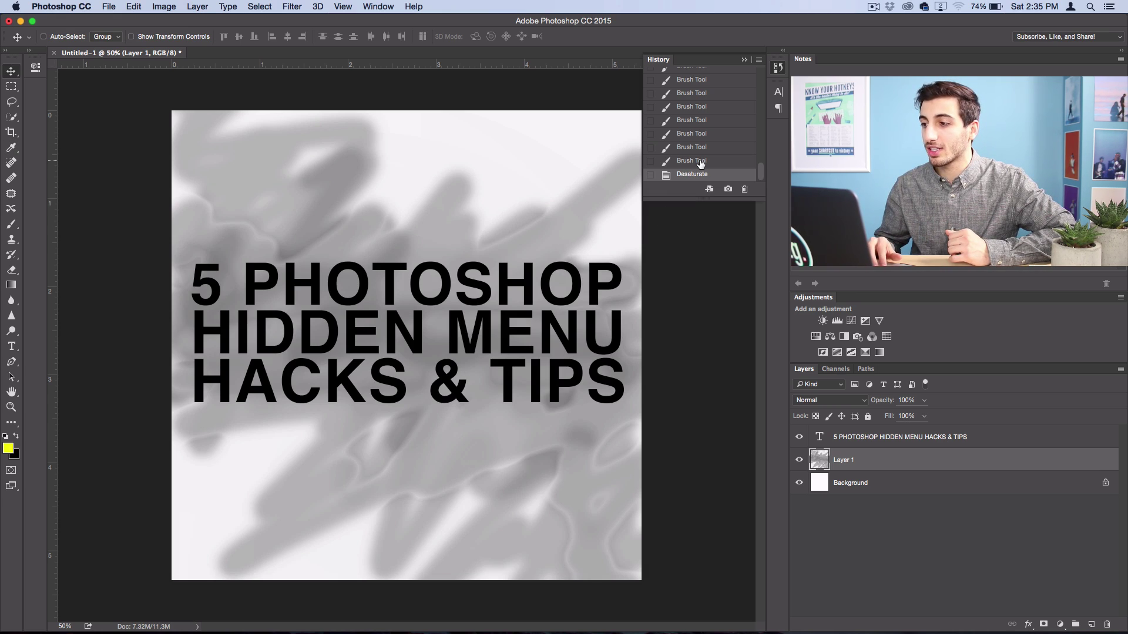
Step: Hide the History panel via the Window menu
scroll(700, 164, up, 1)
click(378, 7)
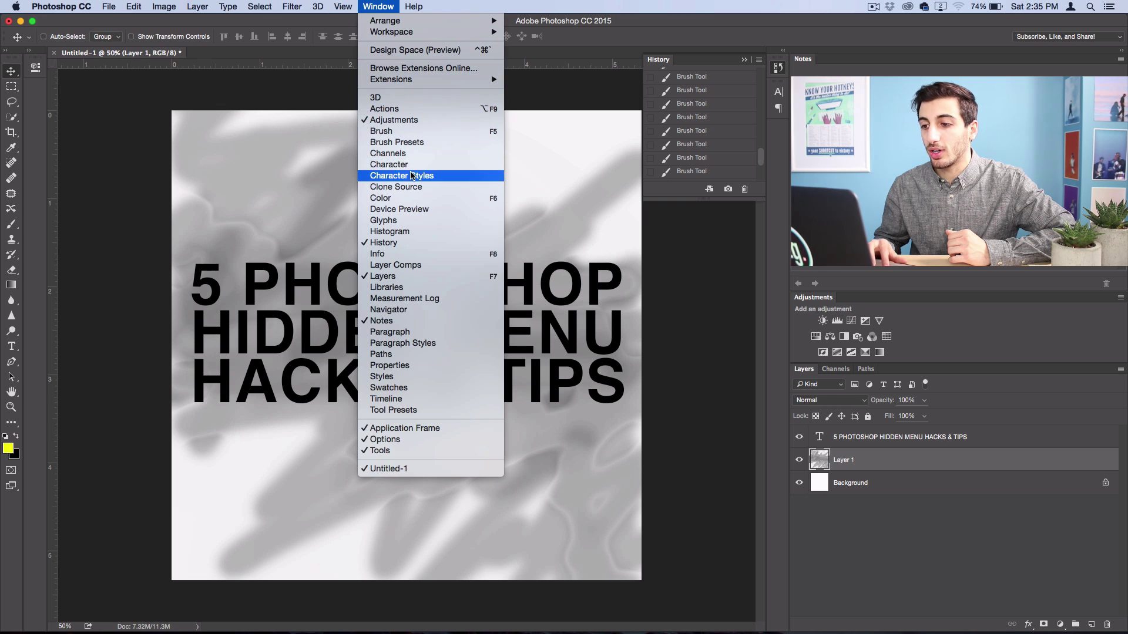
click(447, 241)
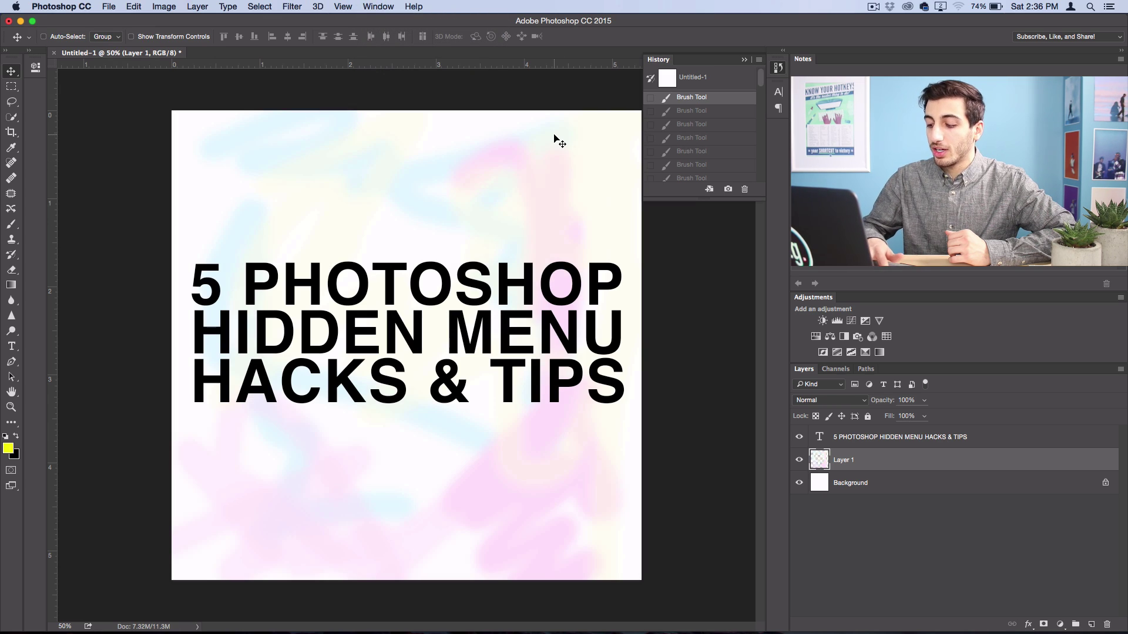
Step: Change History States on the Performance preferences page from 50 to 75
key(super+k)
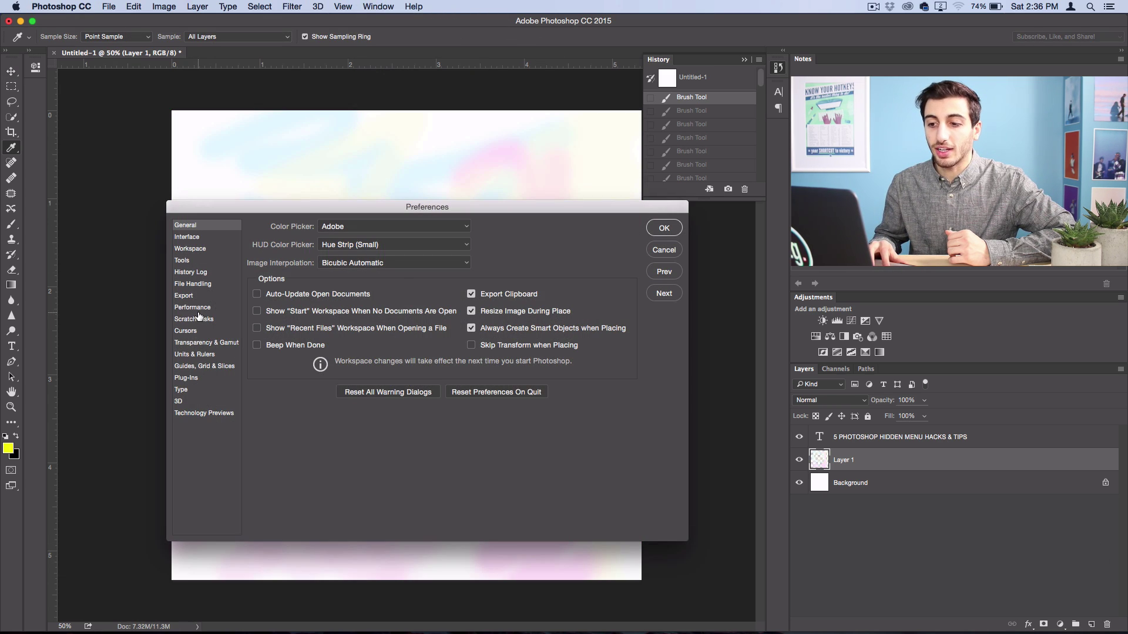
click(197, 310)
drag(585, 331, 532, 333)
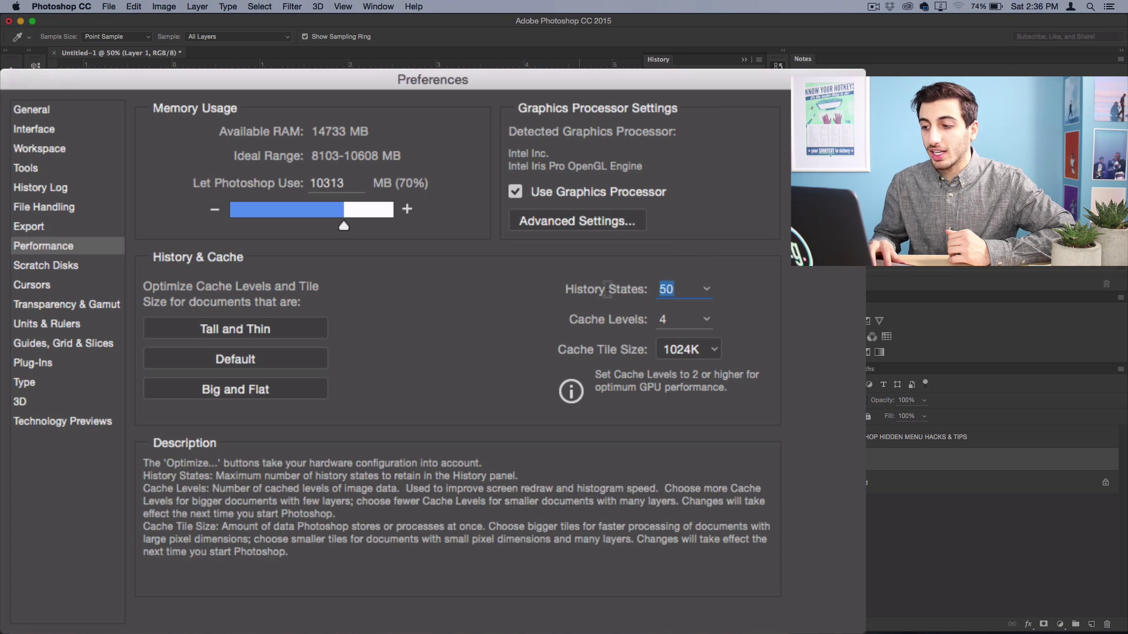
text(75)
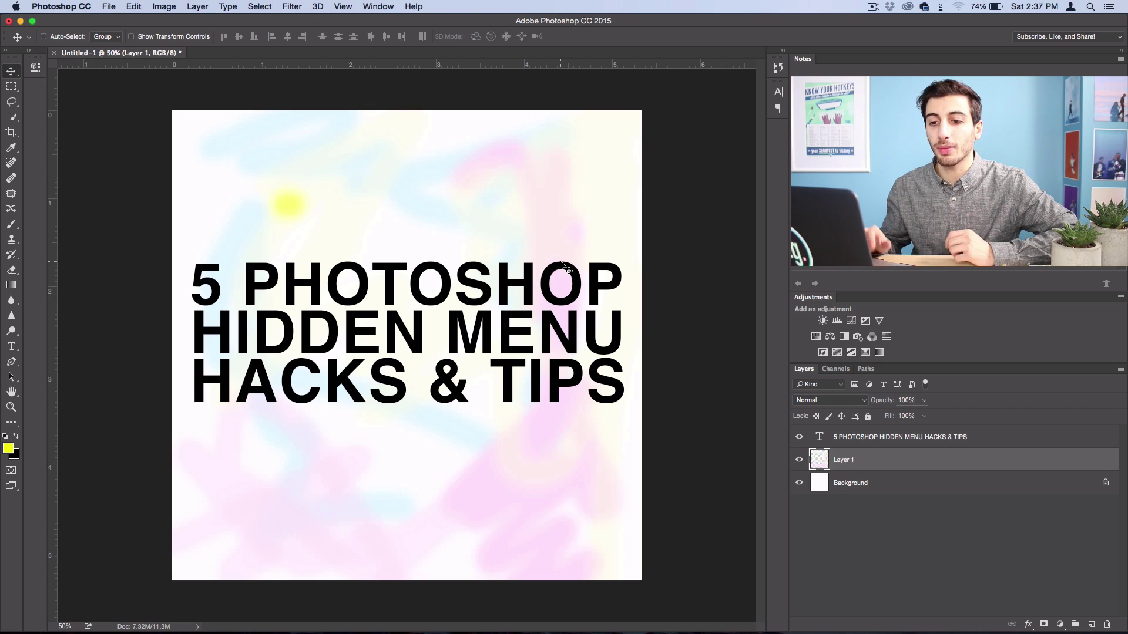
Step: Paint a yellow loop across the upper canvas, trying brush sizes 300 and 175
click(11, 224)
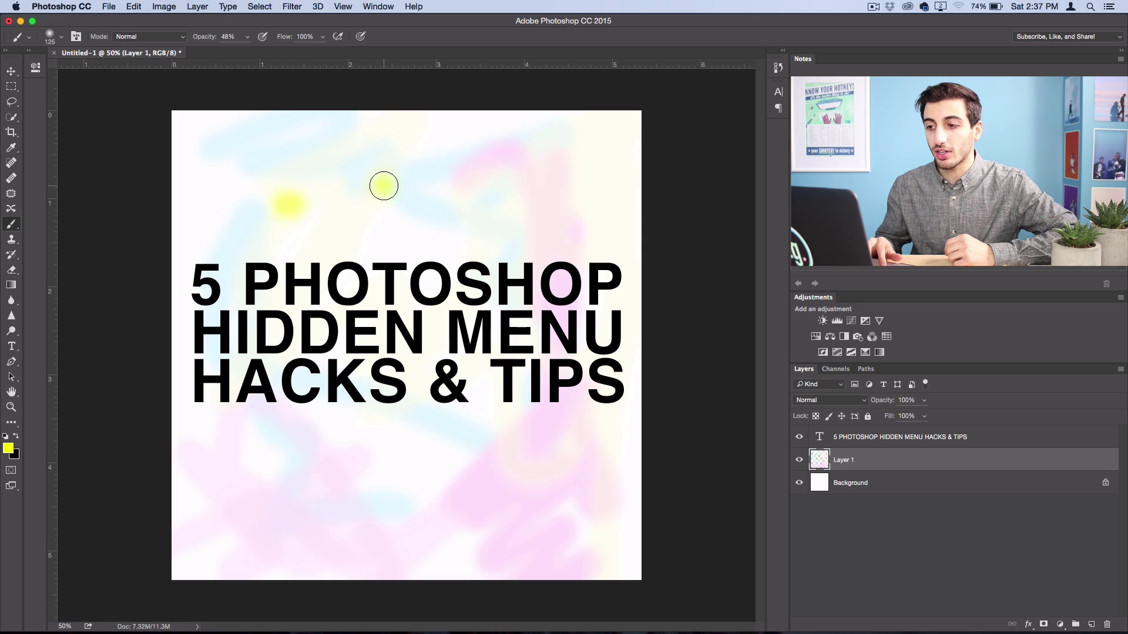
mouse_move(384, 187)
mouse_down()
mouse_move(475, 182)
mouse_move(432, 144)
mouse_move(306, 160)
mouse_move(307, 186)
mouse_move(526, 215)
mouse_up()
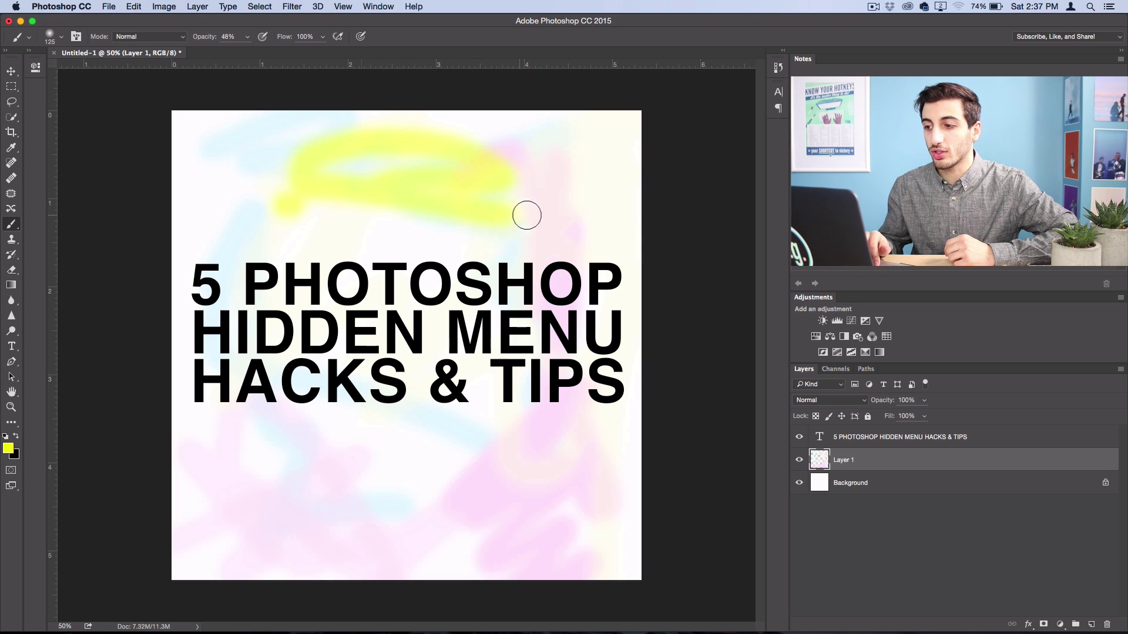
key(bracketright)
key(bracketright)
key(bracketright)
key(bracketright)
key(bracketright)
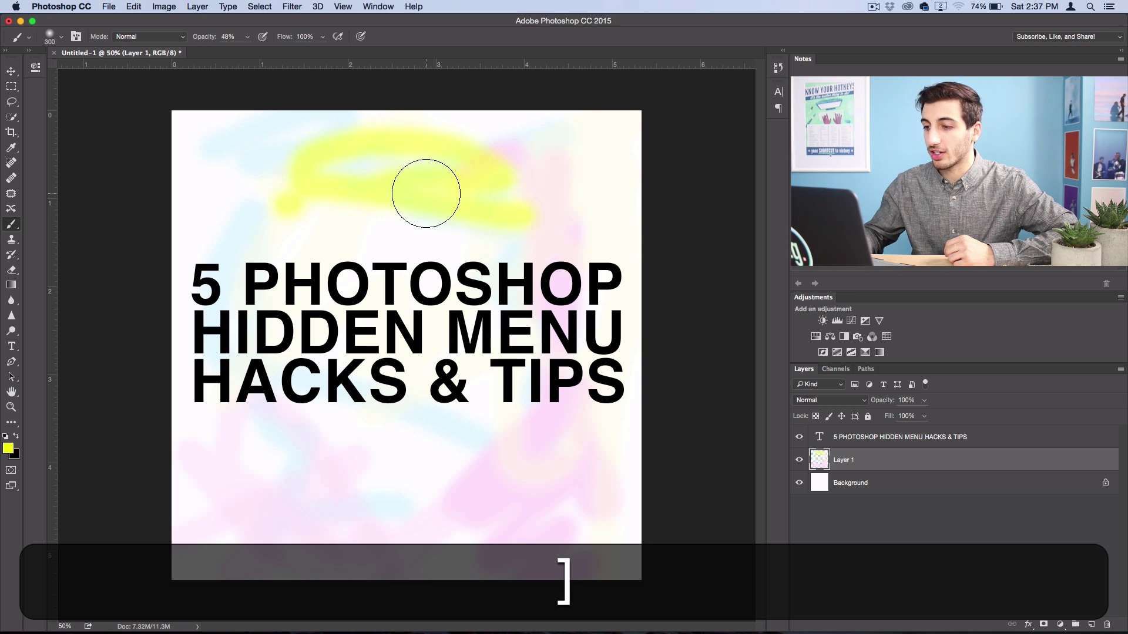
key(bracketleft)
key(bracketleft)
key(bracketleft)
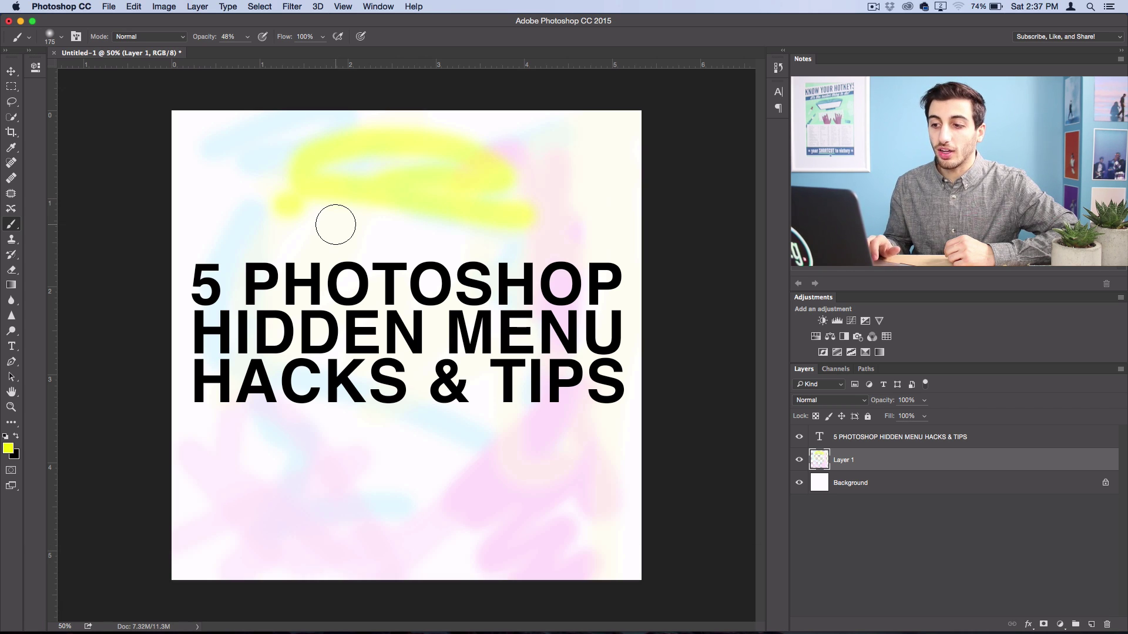
key(shift)
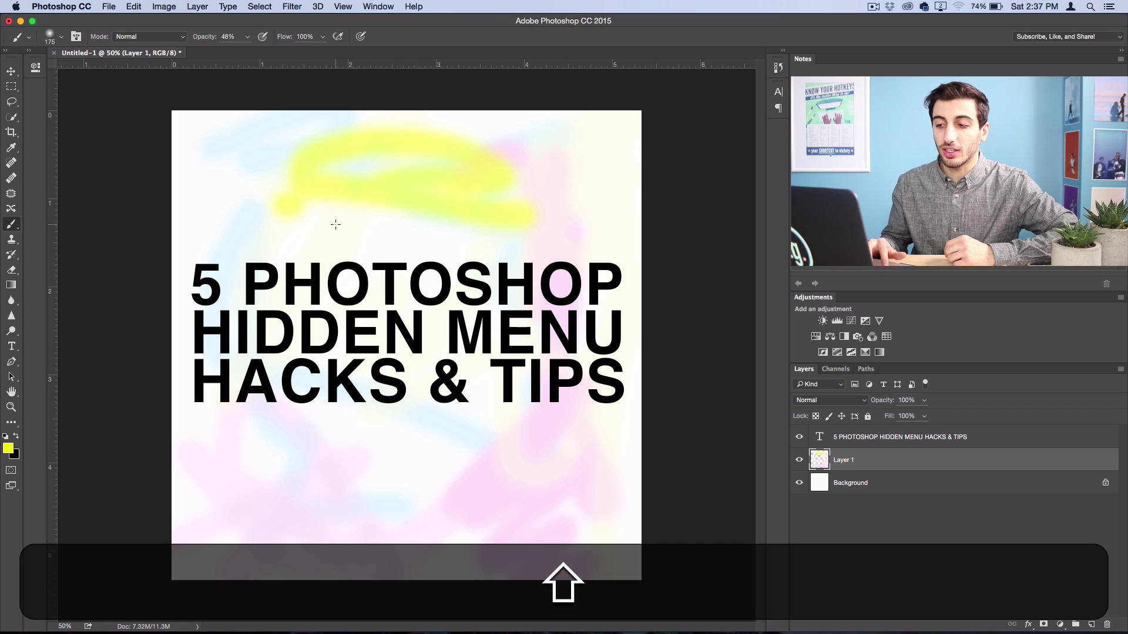
Step: Sample a darker yellow-green, resize the soft brush to 100 px, and open General preferences
mouse_move(335, 224)
mouse_down()
mouse_move(259, 171)
mouse_move(423, 228)
mouse_move(479, 206)
mouse_up()
key(bracketright)
key(bracketright)
key(bracketright)
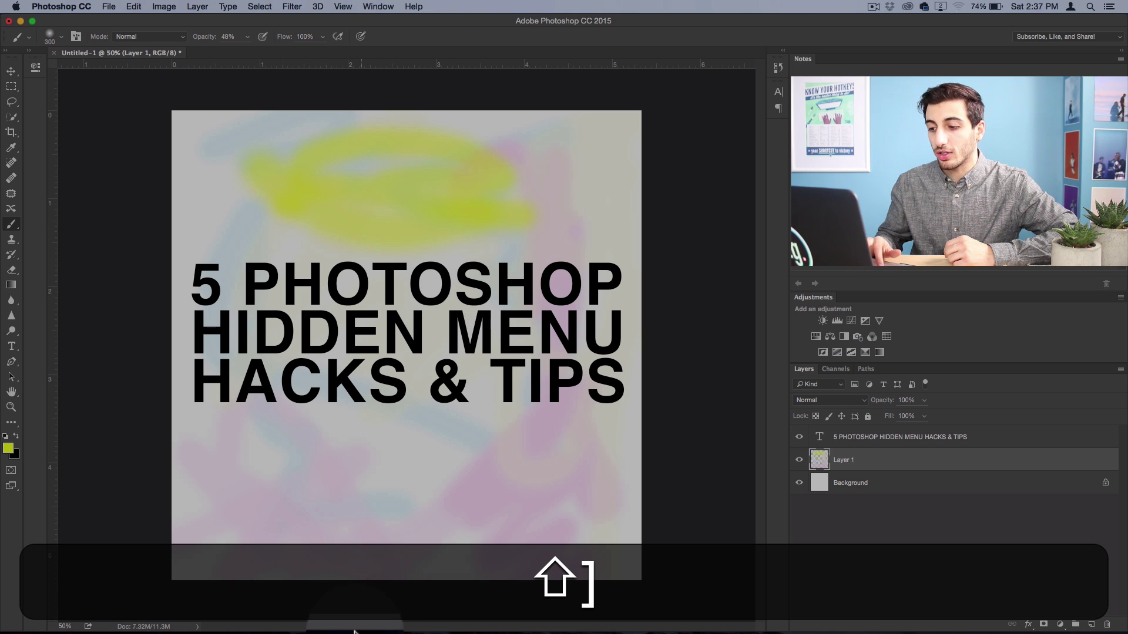
key(bracketleft)
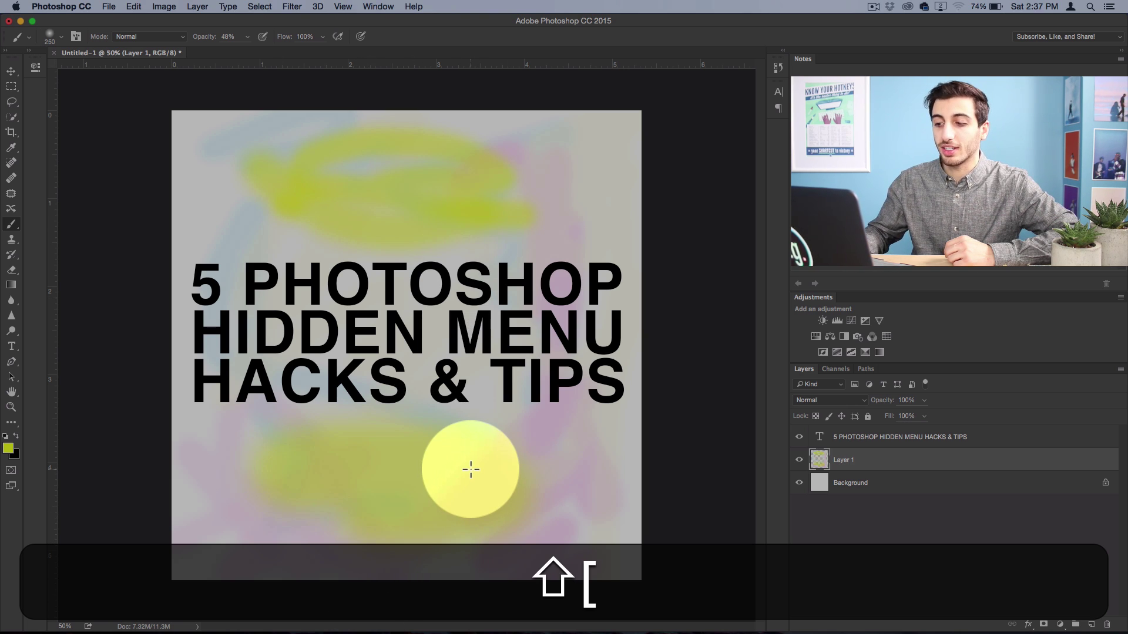
key(bracketleft)
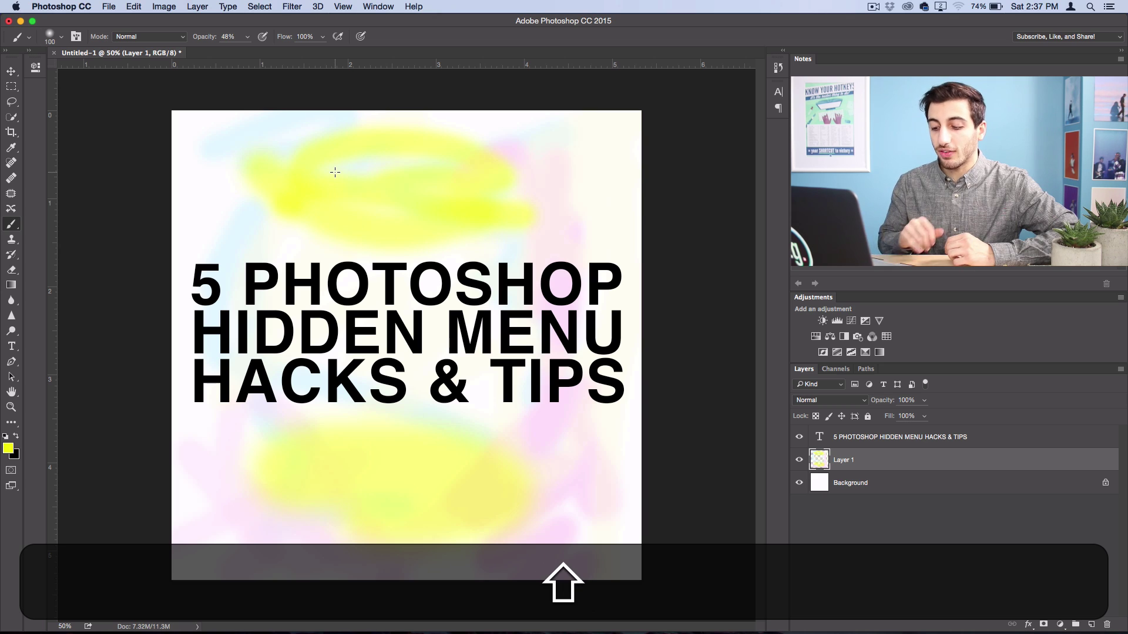
key(super+shift+k)
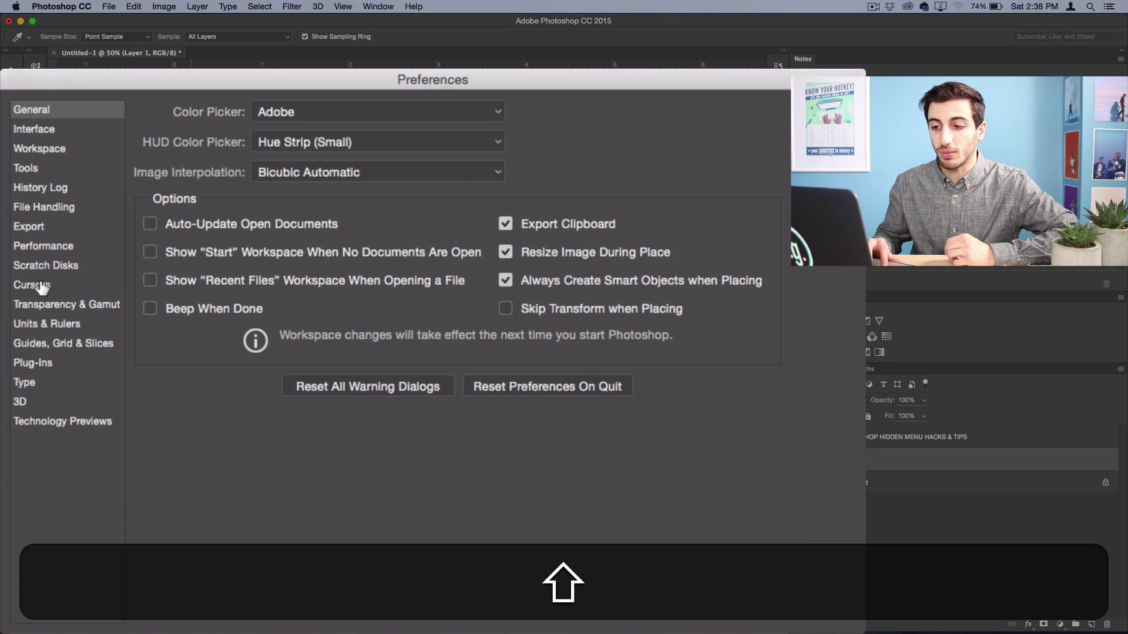
Step: Set Other Cursors to Precise, then paint a yellow loop around the canvas edges
click(41, 286)
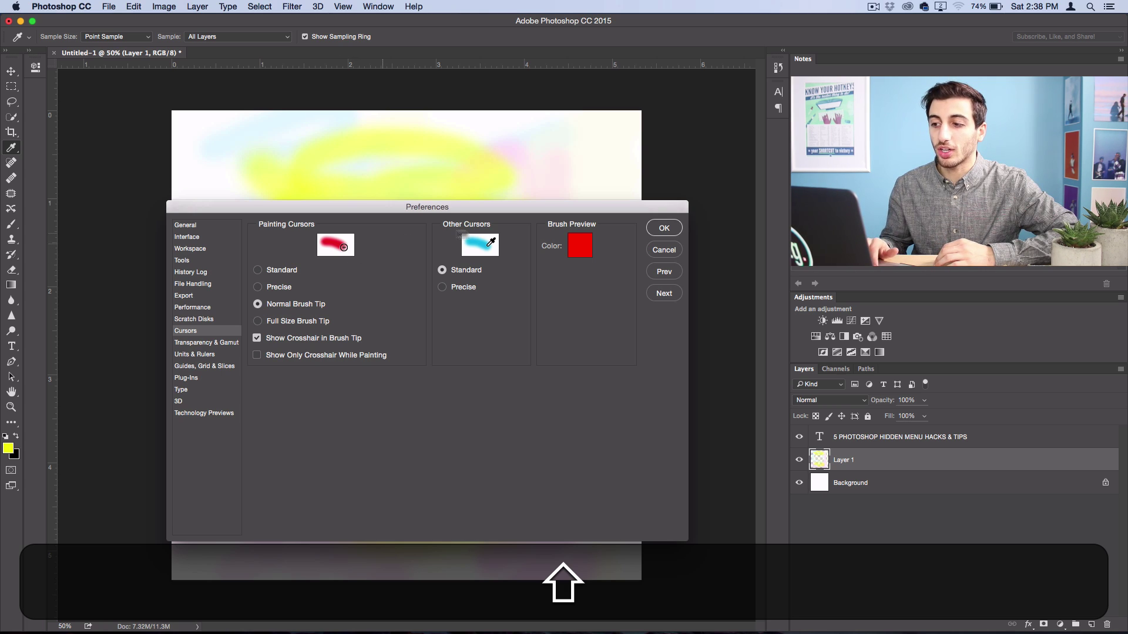
click(442, 287)
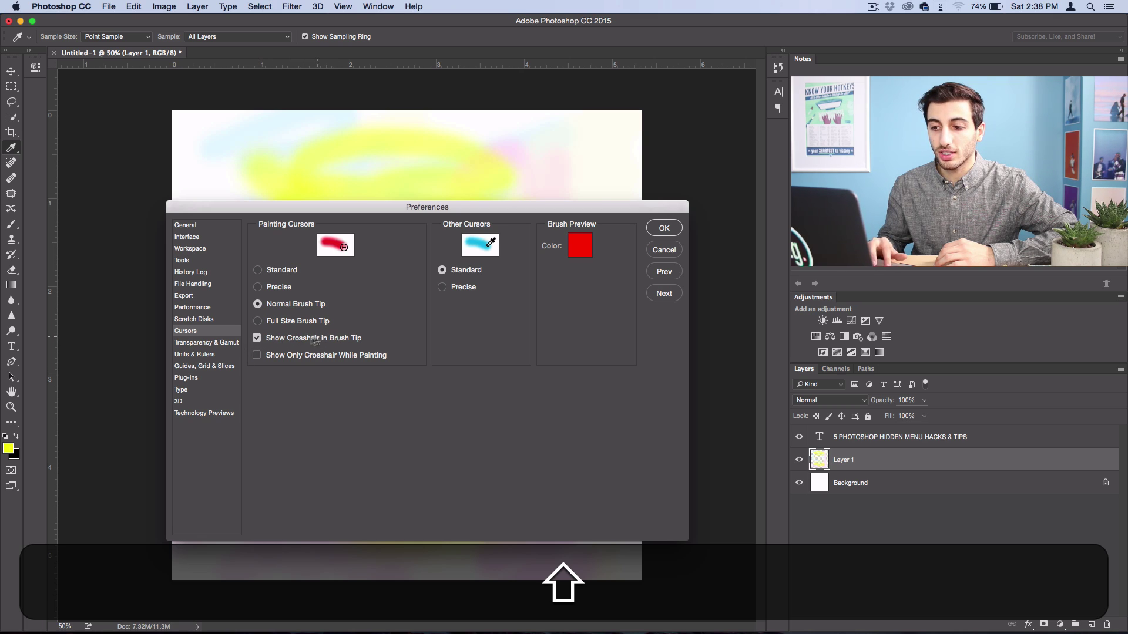
click(662, 227)
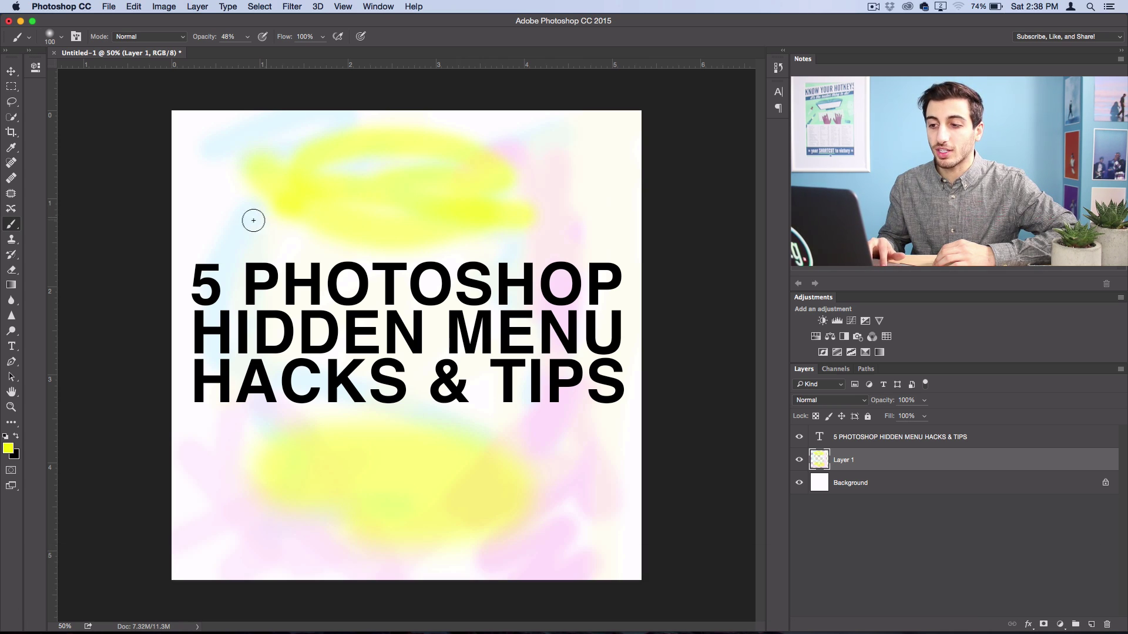
mouse_move(239, 221)
mouse_down()
mouse_move(212, 206)
mouse_move(217, 258)
mouse_move(551, 202)
mouse_move(586, 287)
mouse_move(589, 206)
mouse_move(504, 242)
mouse_move(480, 264)
mouse_up()
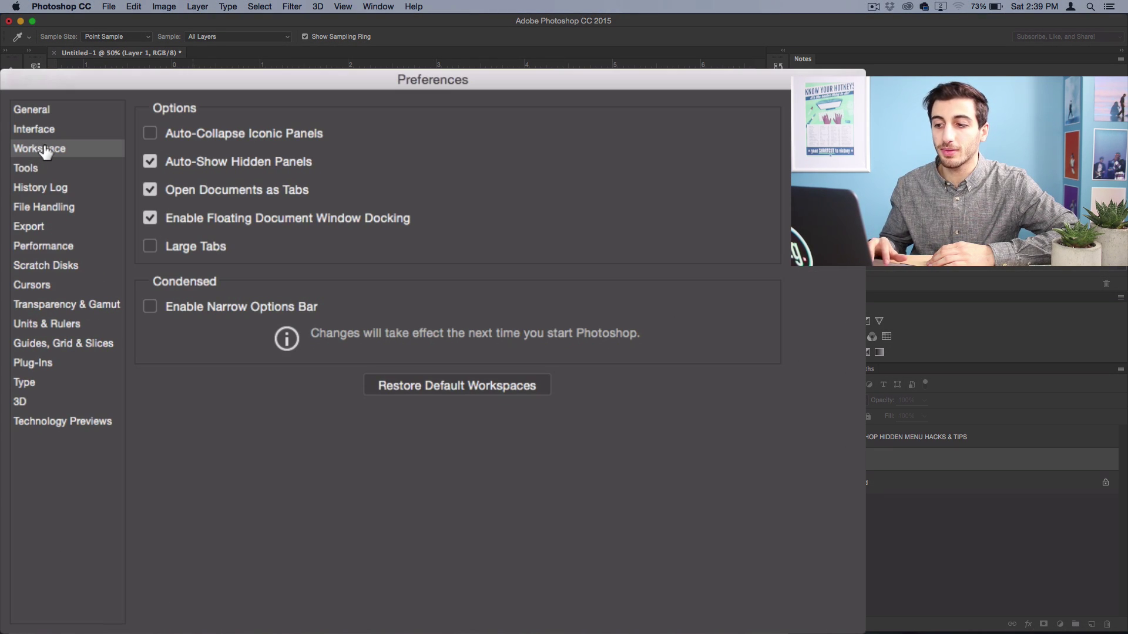
Step: Toggle Large Tabs on, off and on, comparing the Layers, Channels and Paths tabs
click(150, 252)
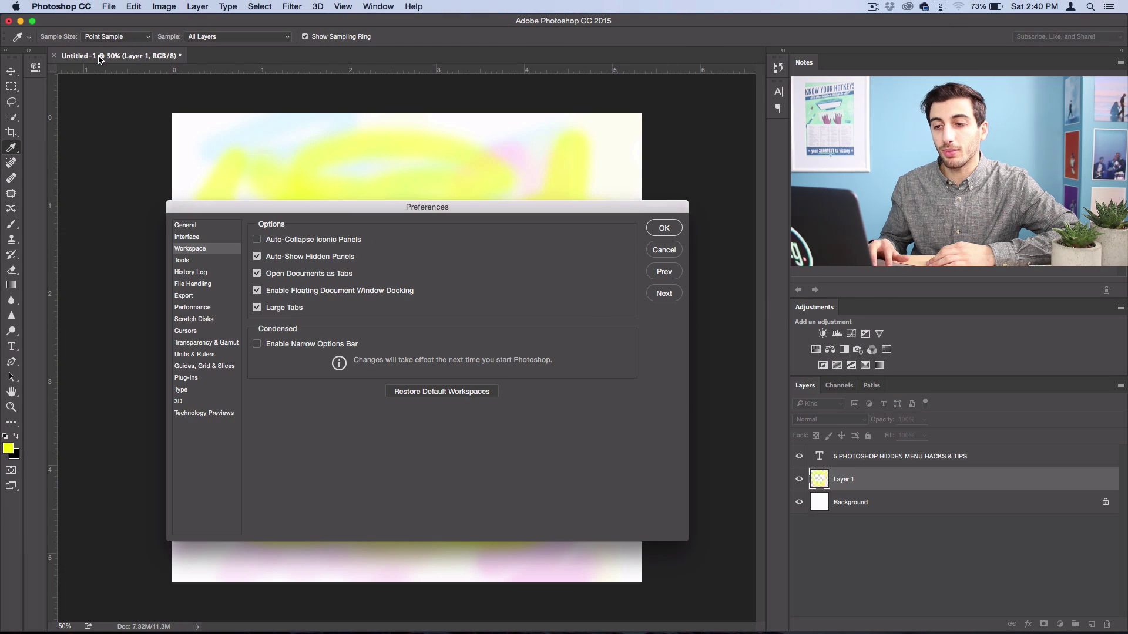
click(835, 386)
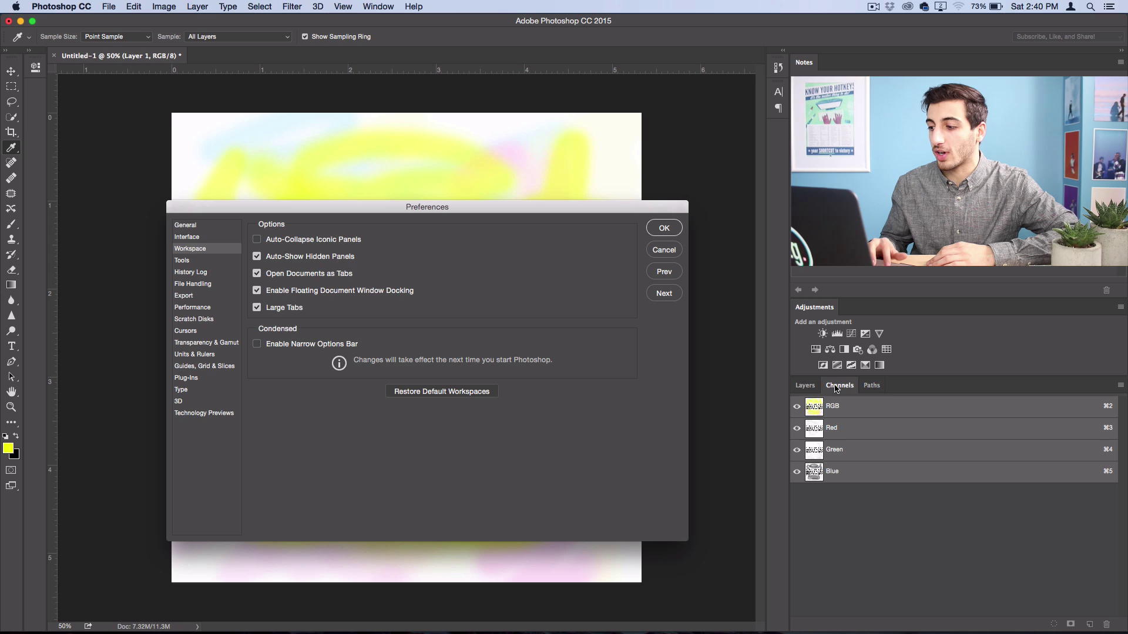
click(884, 390)
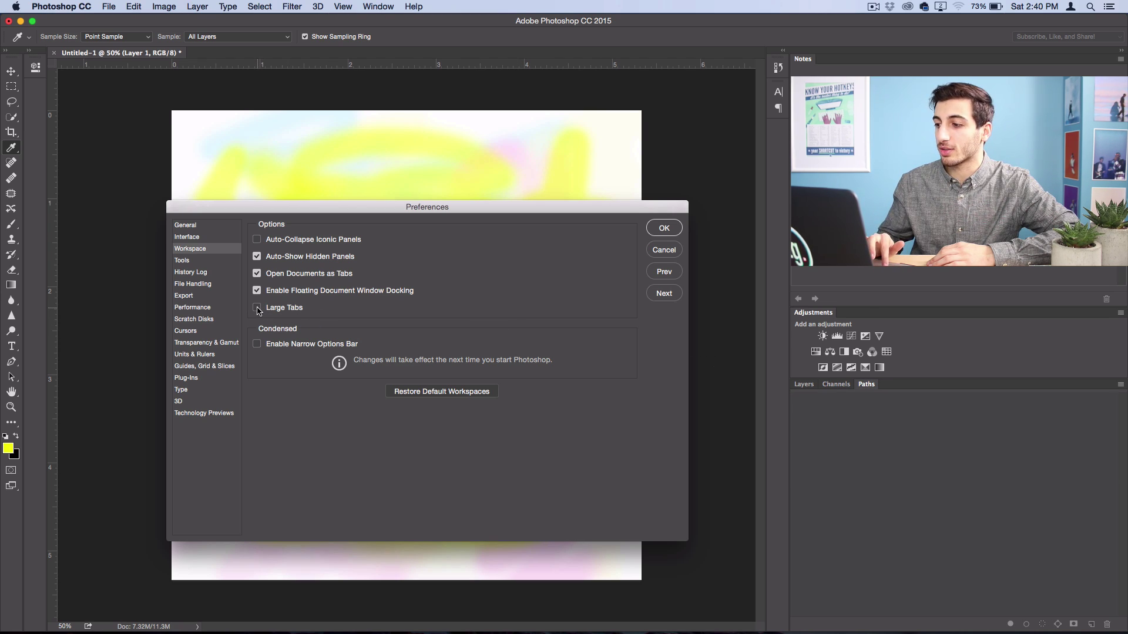
click(257, 308)
click(257, 309)
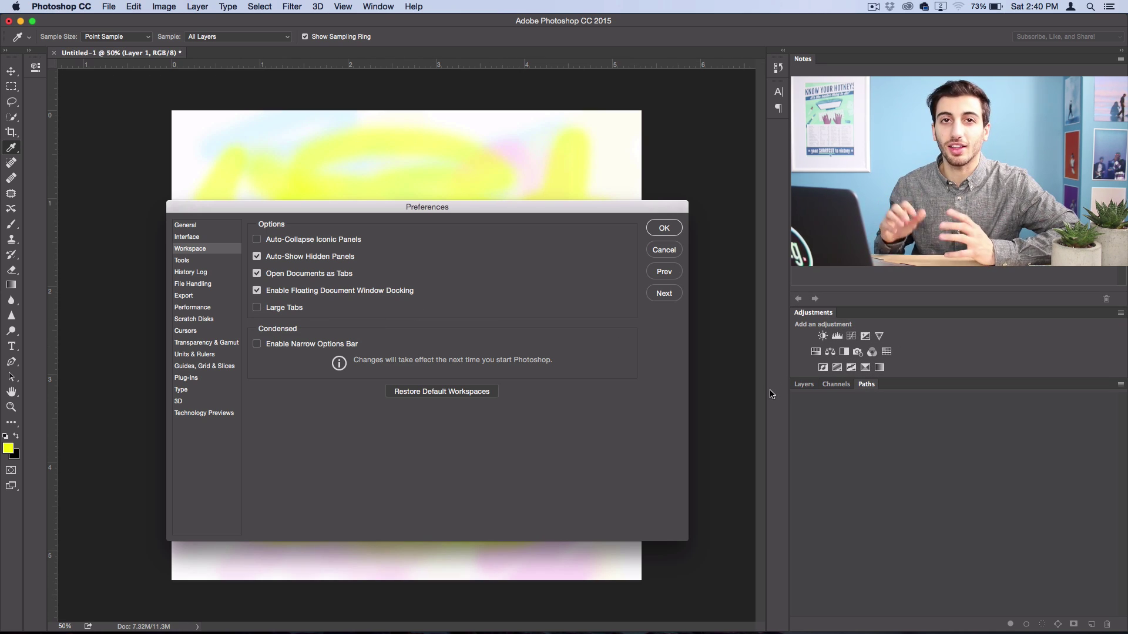
click(257, 308)
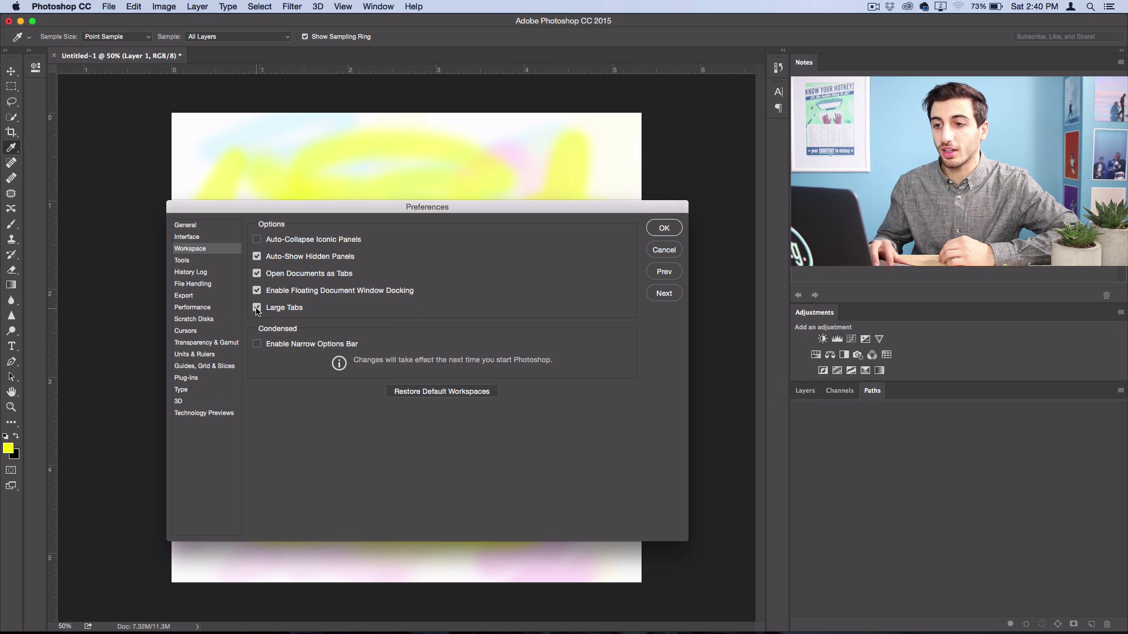
click(815, 391)
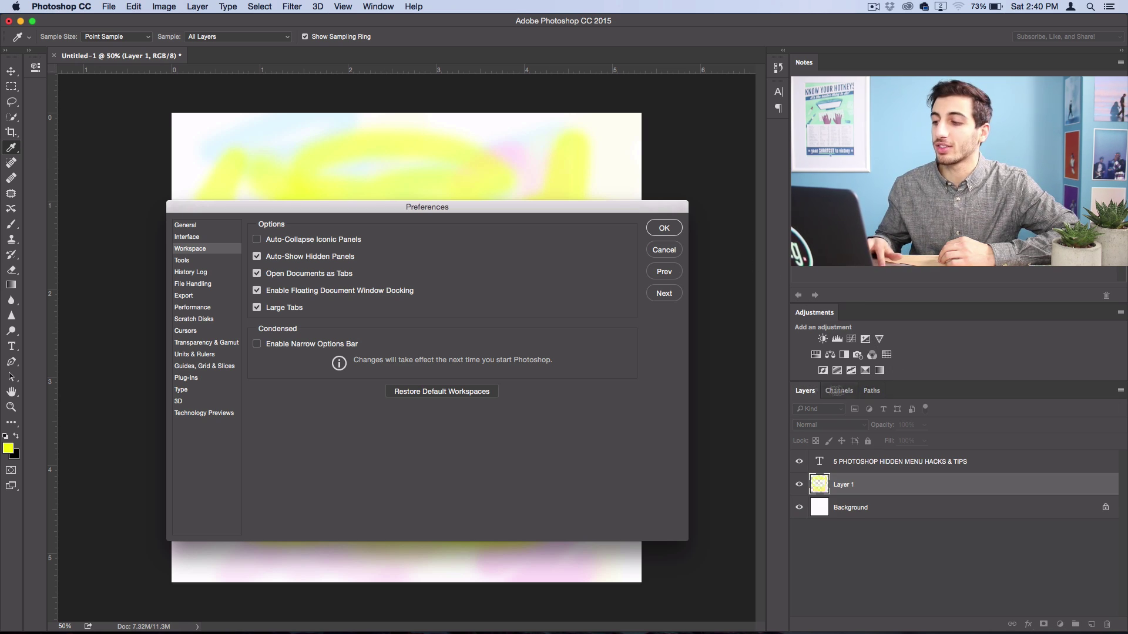
click(855, 392)
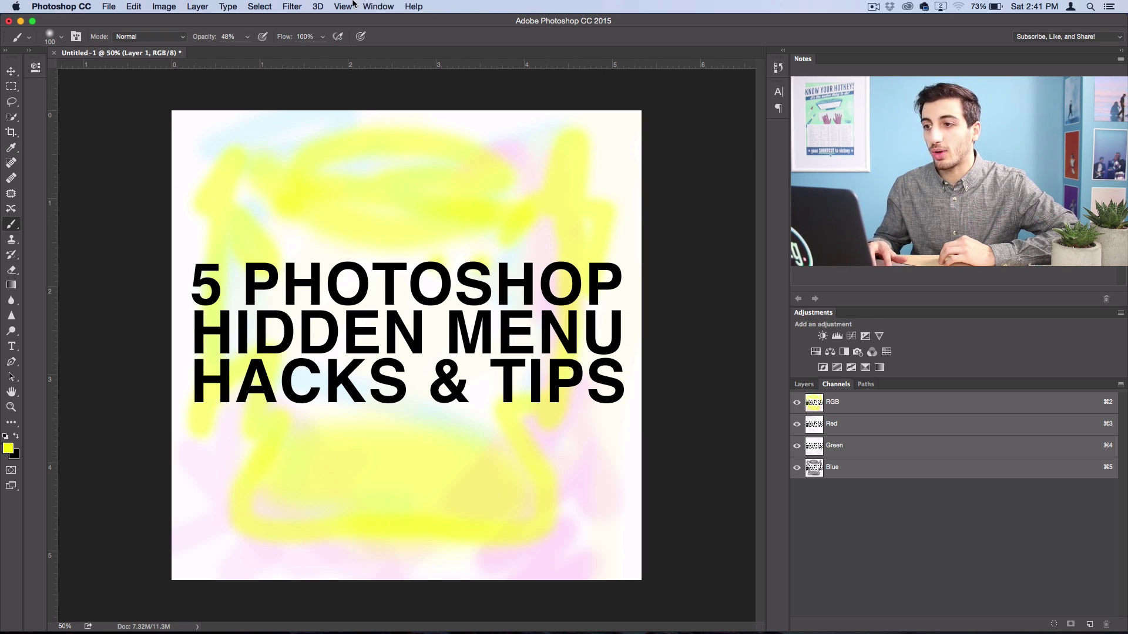
Step: Show the History panel of Brush Tool steps and float it beside the canvas
click(375, 6)
click(383, 243)
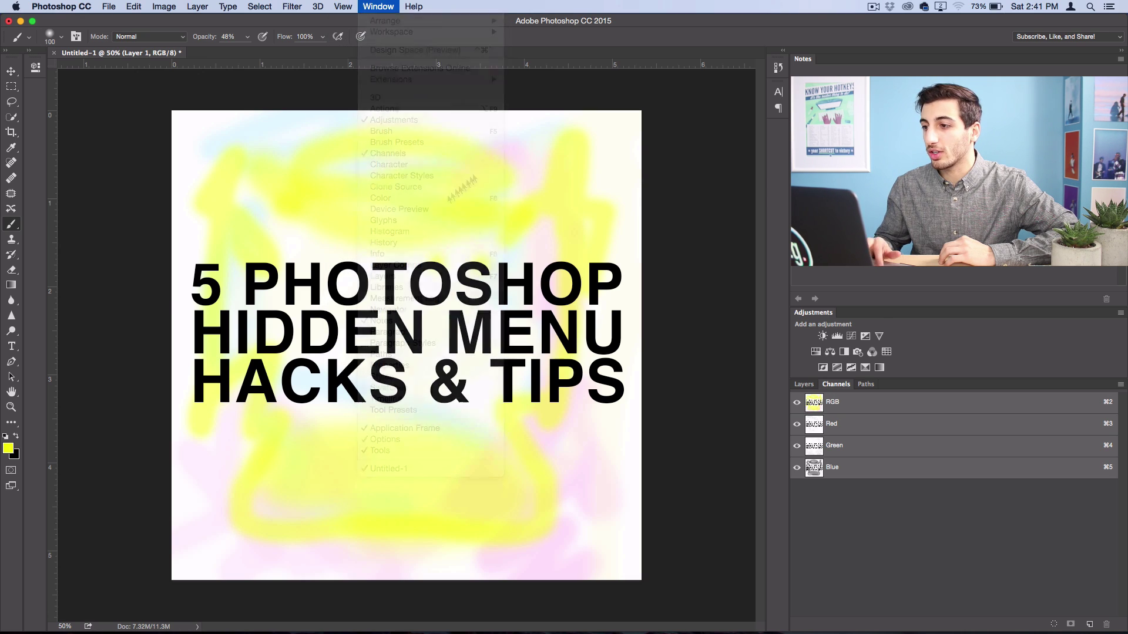
mouse_move(687, 61)
mouse_down()
mouse_move(423, 61)
mouse_move(650, 125)
mouse_move(696, 64)
mouse_up()
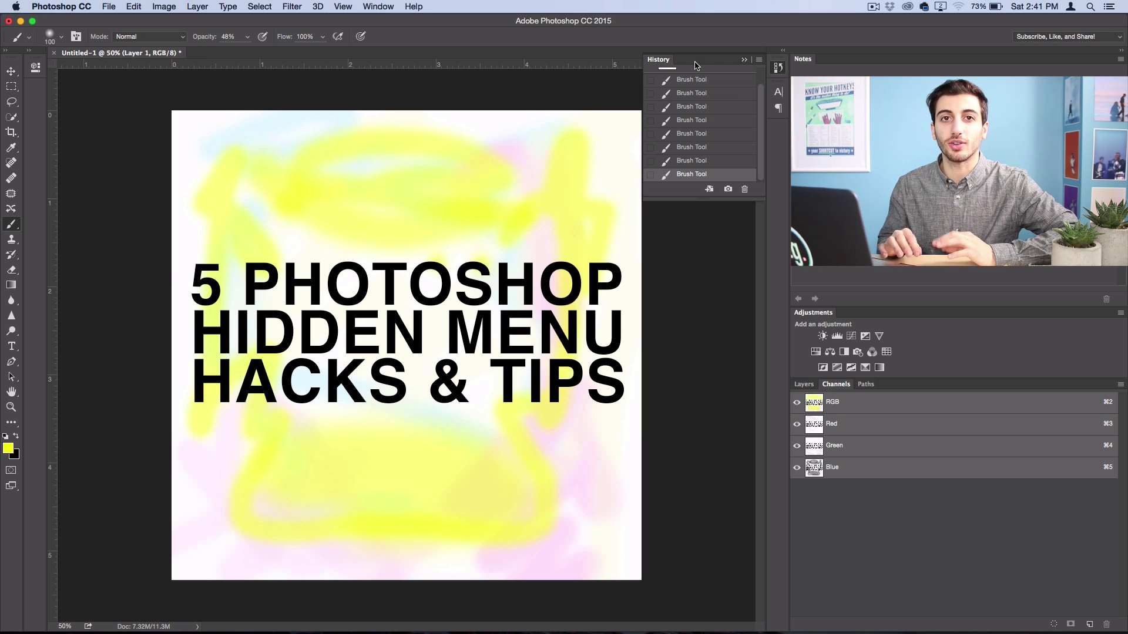
click(375, 6)
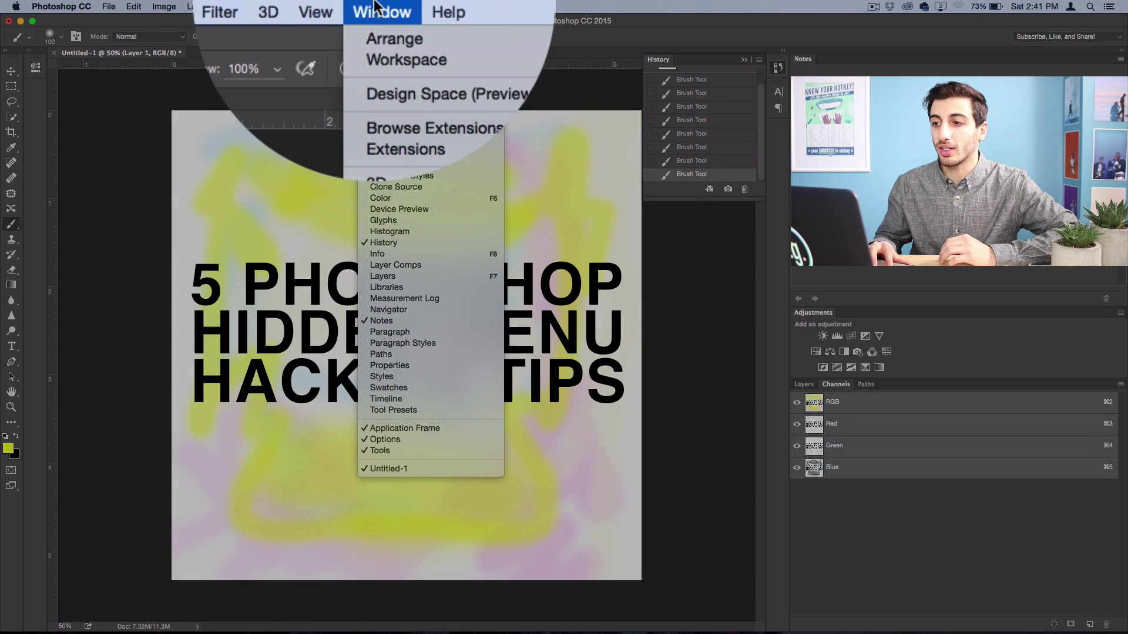
mouse_move(391, 32)
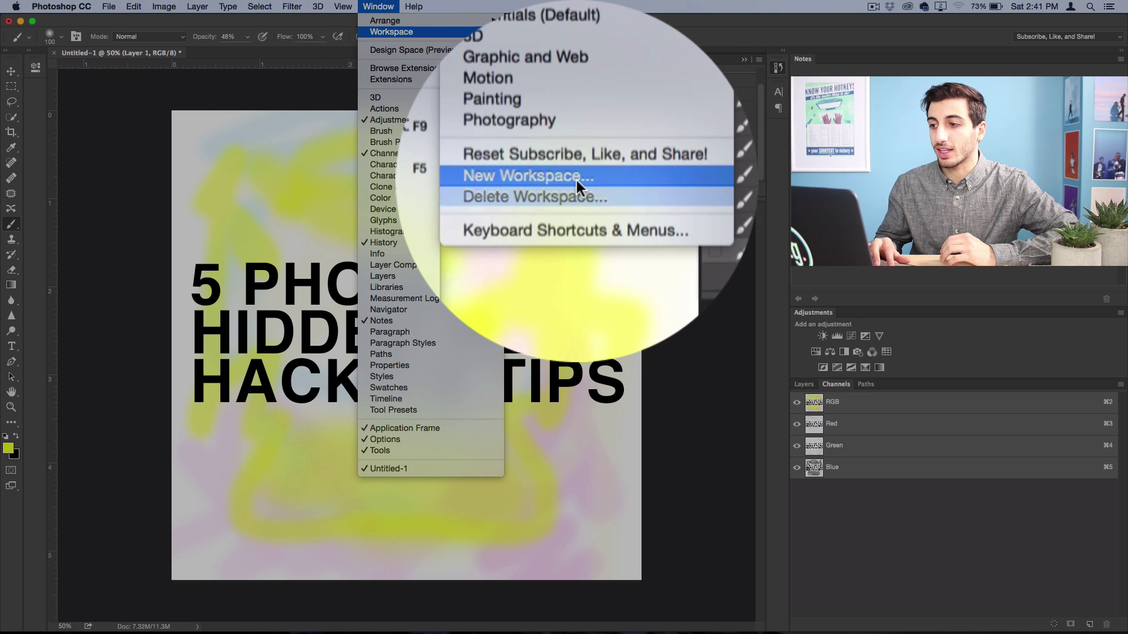
click(587, 136)
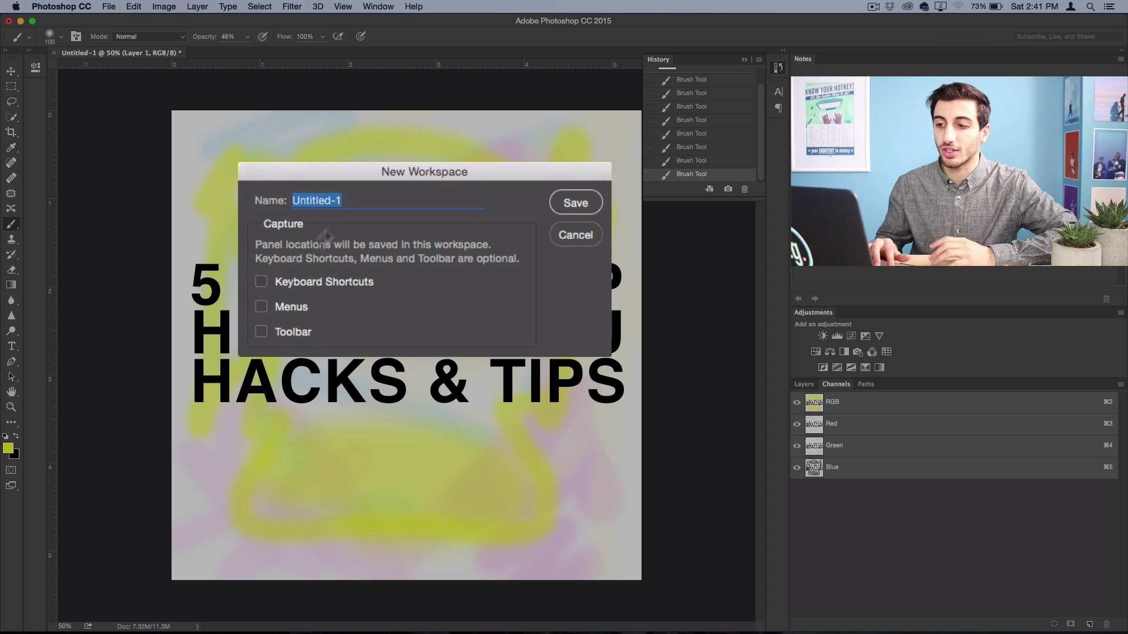
text(Paintin)
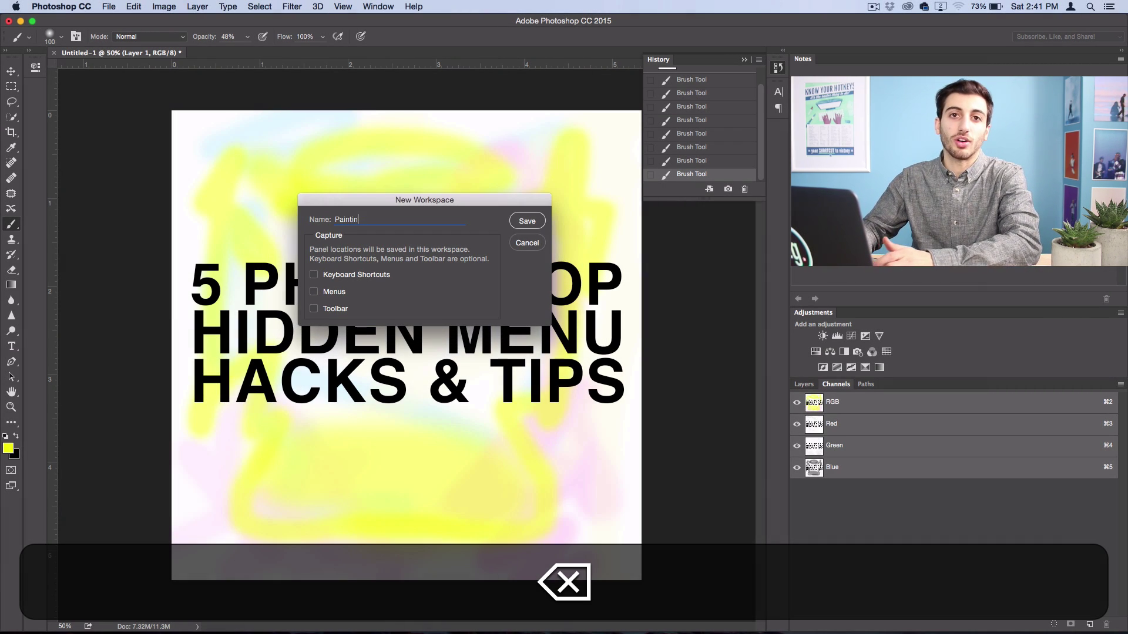
key(BackSpace)
key(BackSpace)
key(BackSpace)
key(BackSpace)
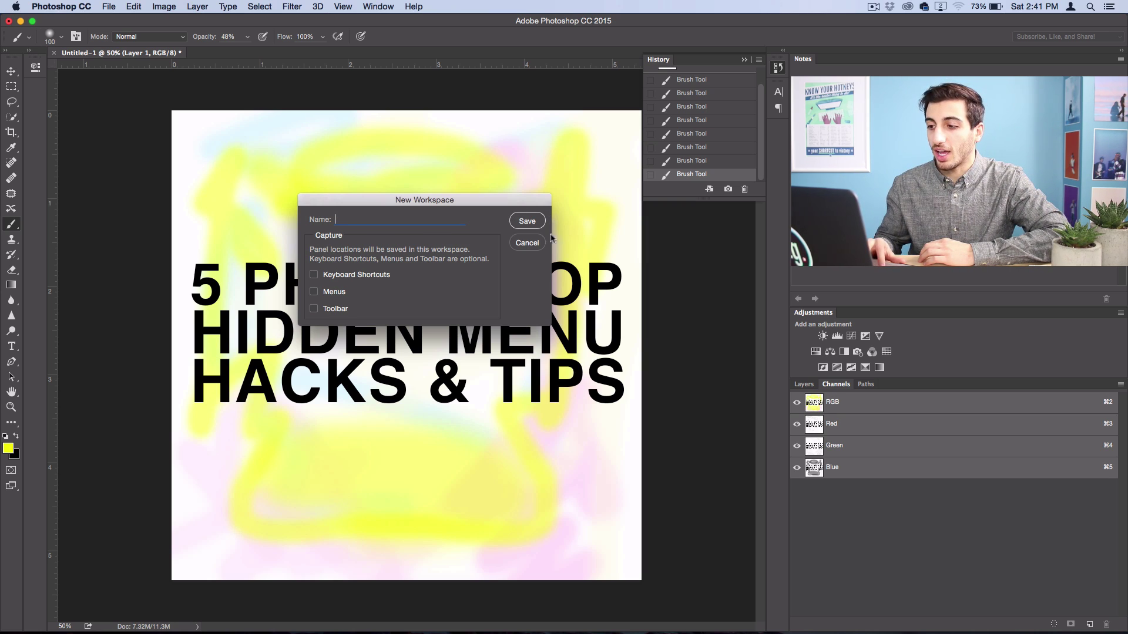
click(527, 243)
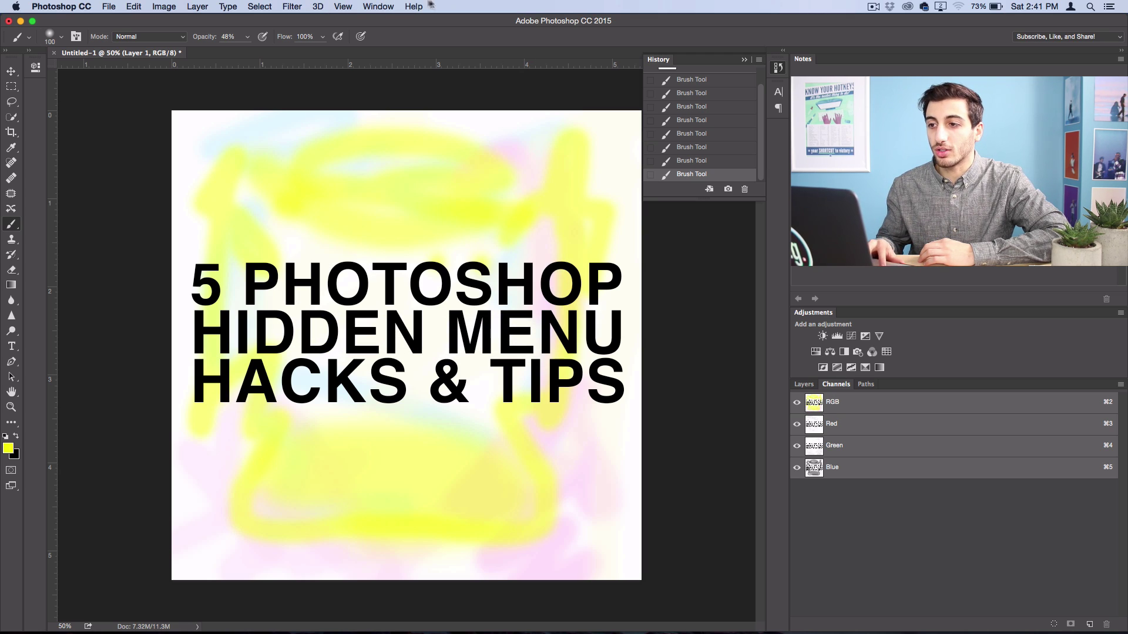
Step: Reset the 'Subscribe, Like, and Share!' workspace from the Window > Workspace menu
click(378, 6)
mouse_move(390, 32)
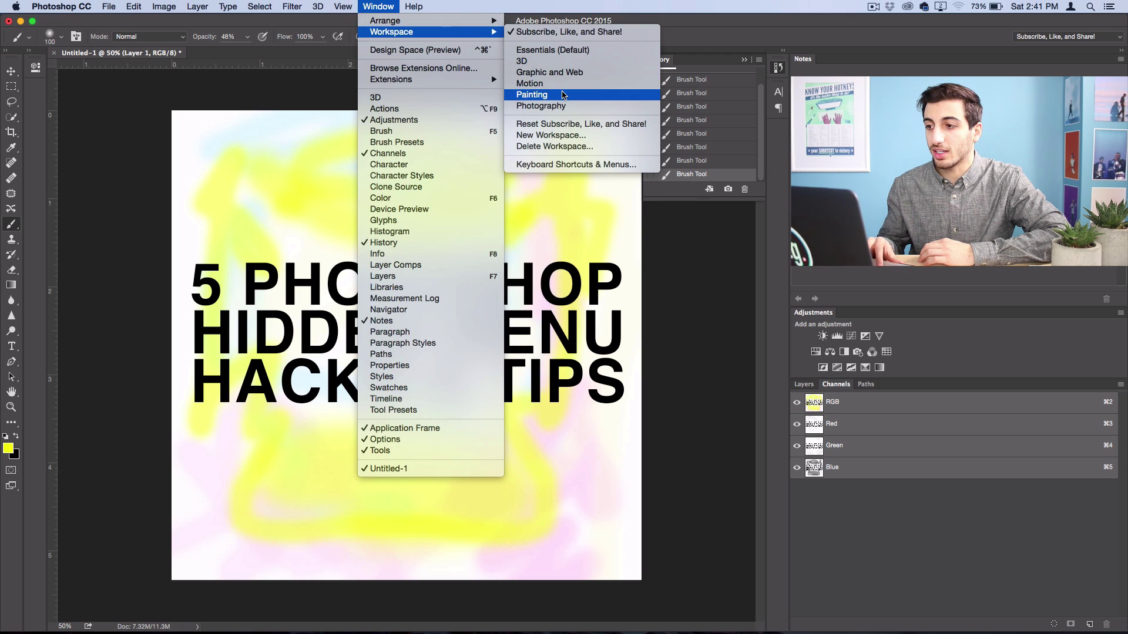
click(562, 124)
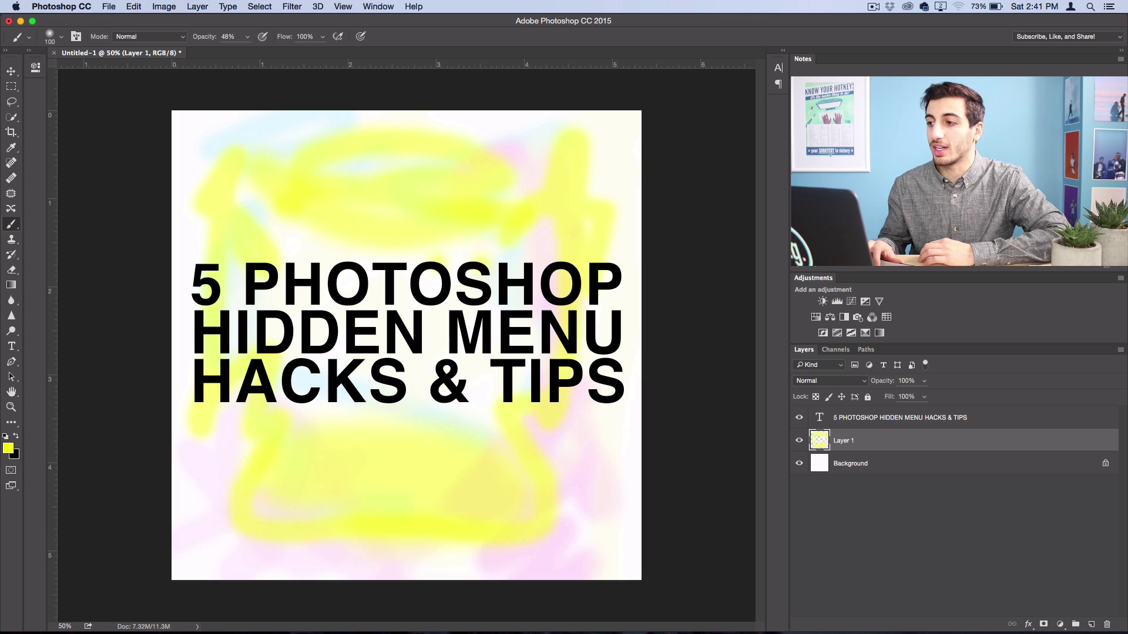